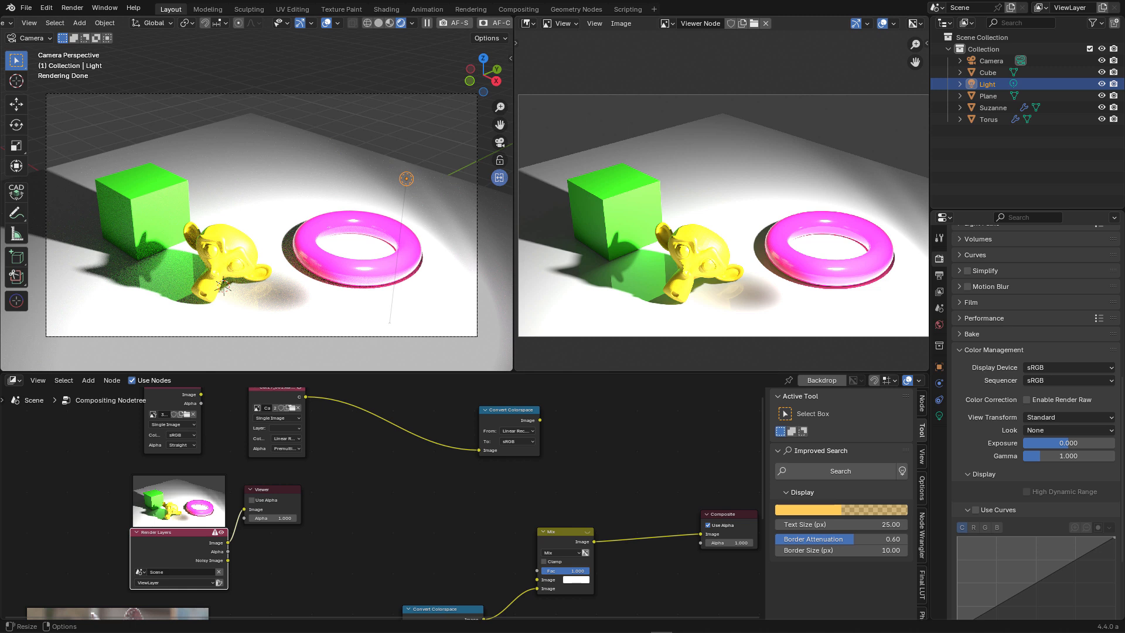
# Try the Raw view transform on the render and return it to Standard.
pyautogui.moveTo(278, 490); pyautogui.dragTo(375, 491)
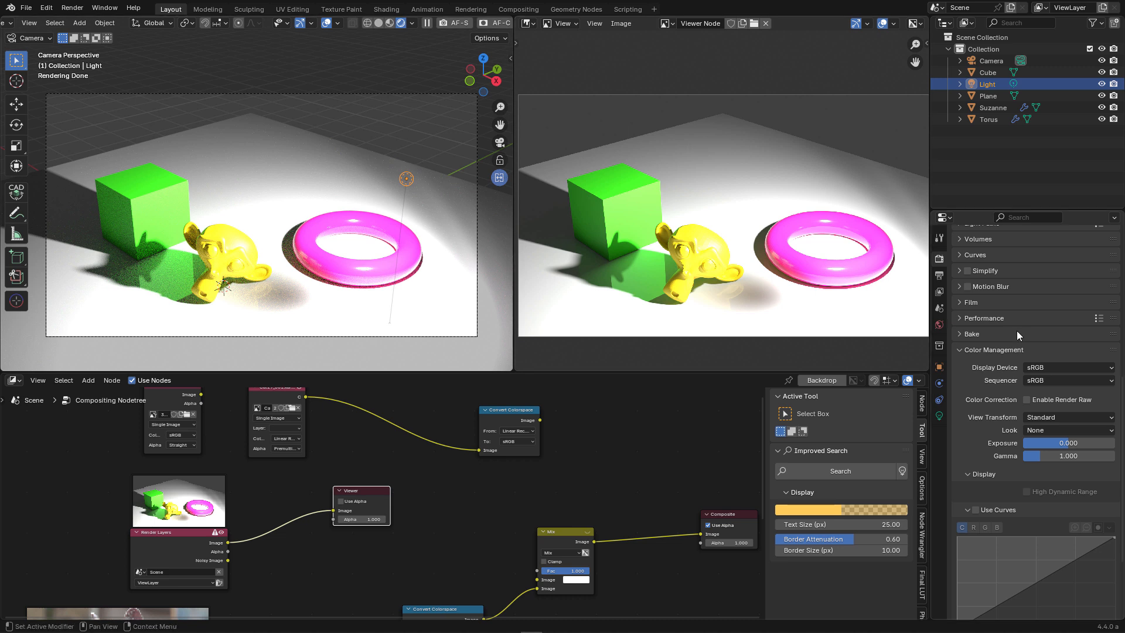
pyautogui.scroll(4, 1042, 346)
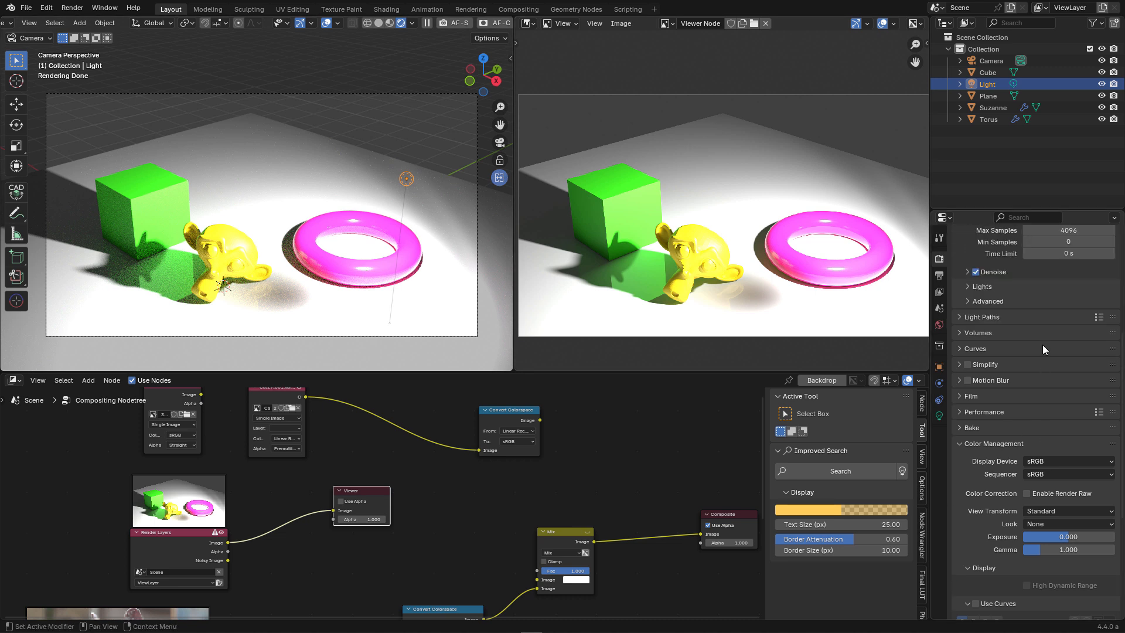
pyautogui.scroll(-4, 1042, 349)
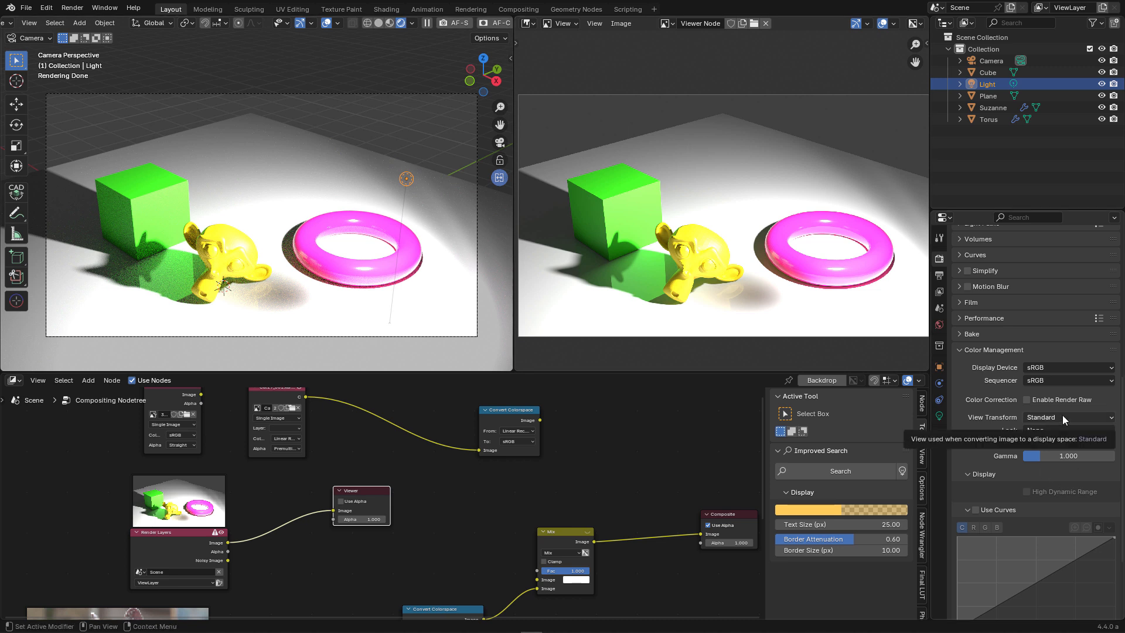
pyautogui.scroll(3, 1003, 325)
pyautogui.scroll(5, 1010, 318)
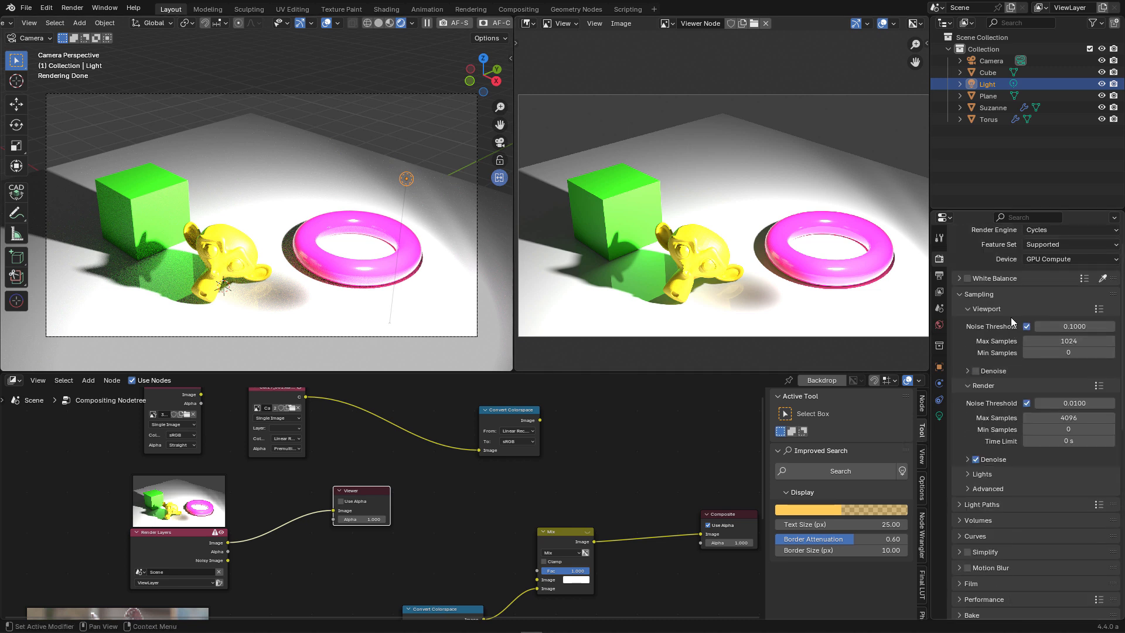
pyautogui.scroll(-7, 1010, 317)
pyautogui.scroll(-1, 1025, 391)
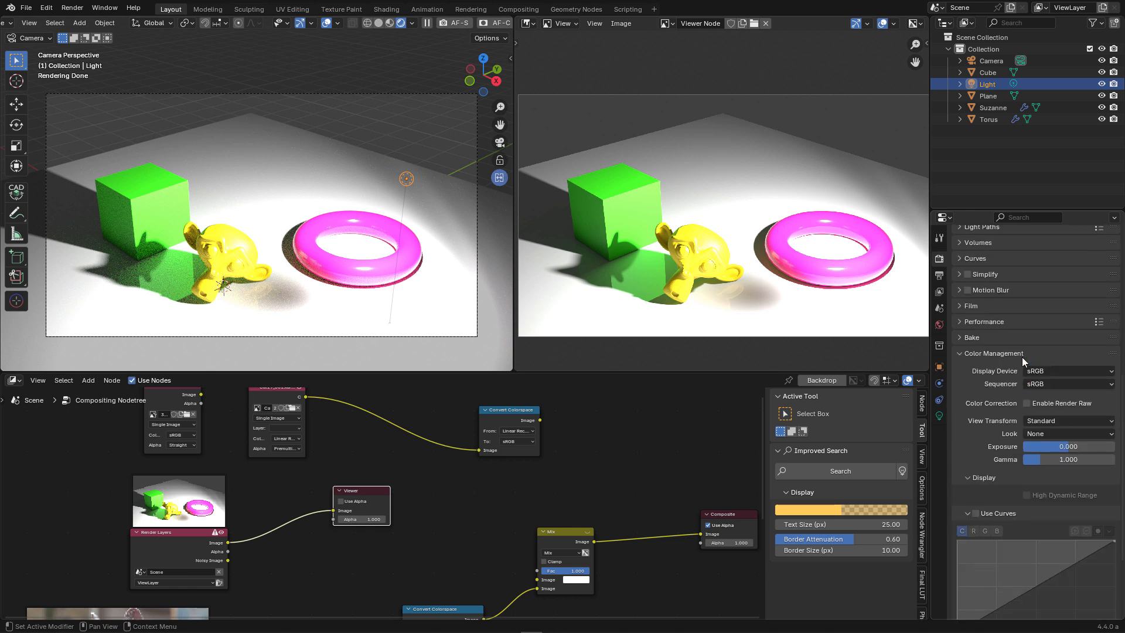
pyautogui.click(1050, 422)
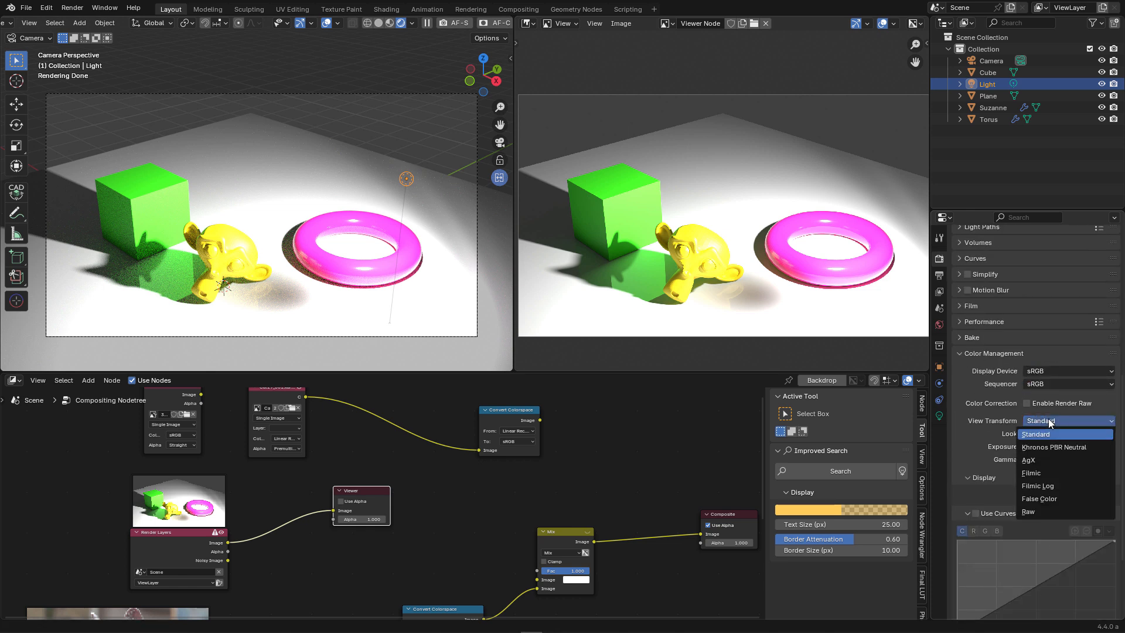
pyautogui.click(1039, 510)
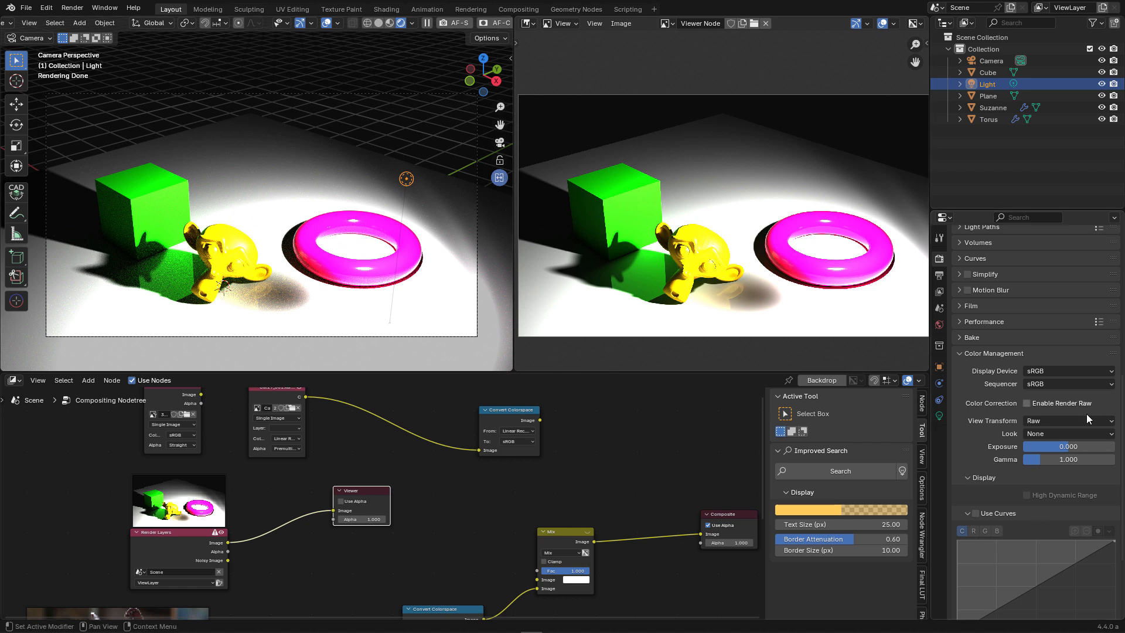
pyautogui.click(1057, 434)
pyautogui.click(1042, 420)
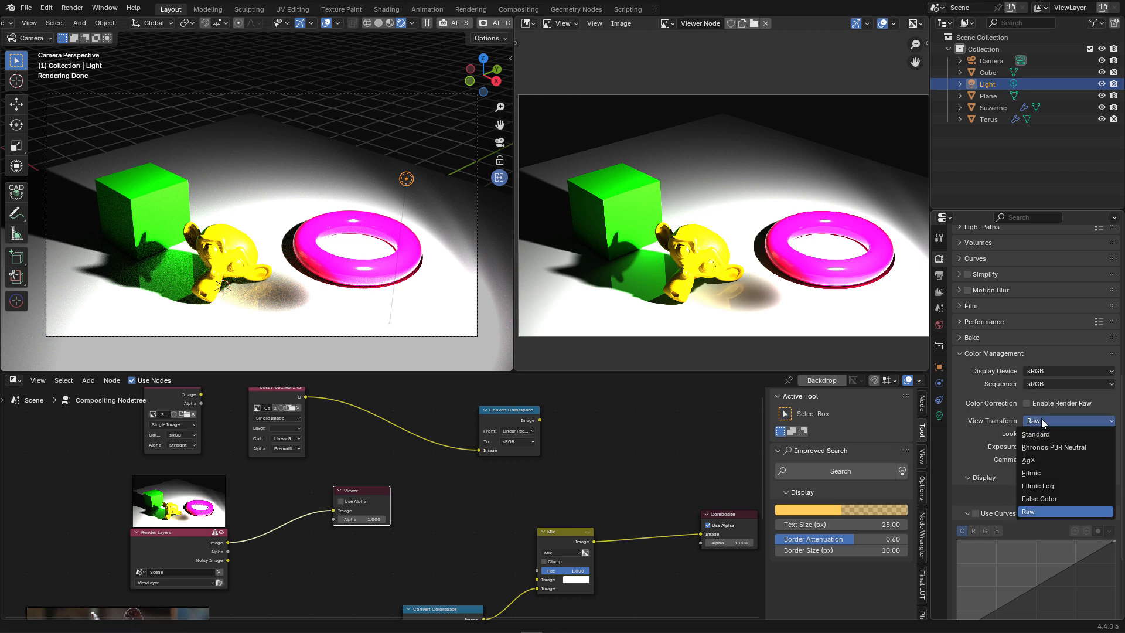
pyautogui.click(1043, 432)
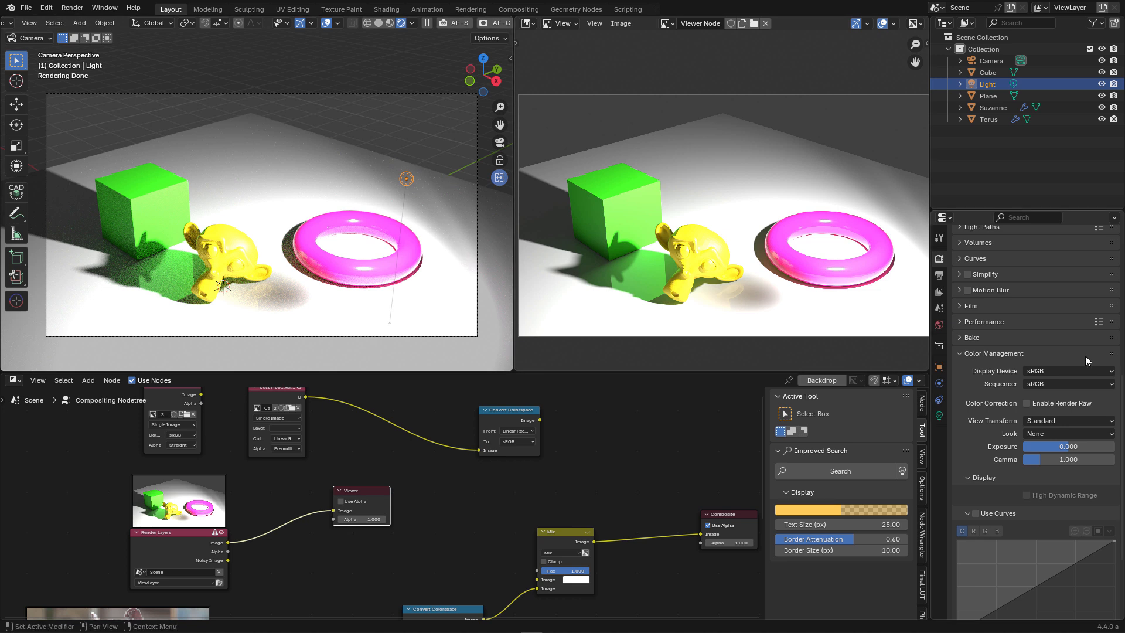
# Try the Khronos PBR Neutral, AgX and Filmic view transforms on the render.
pyautogui.click(1070, 420)
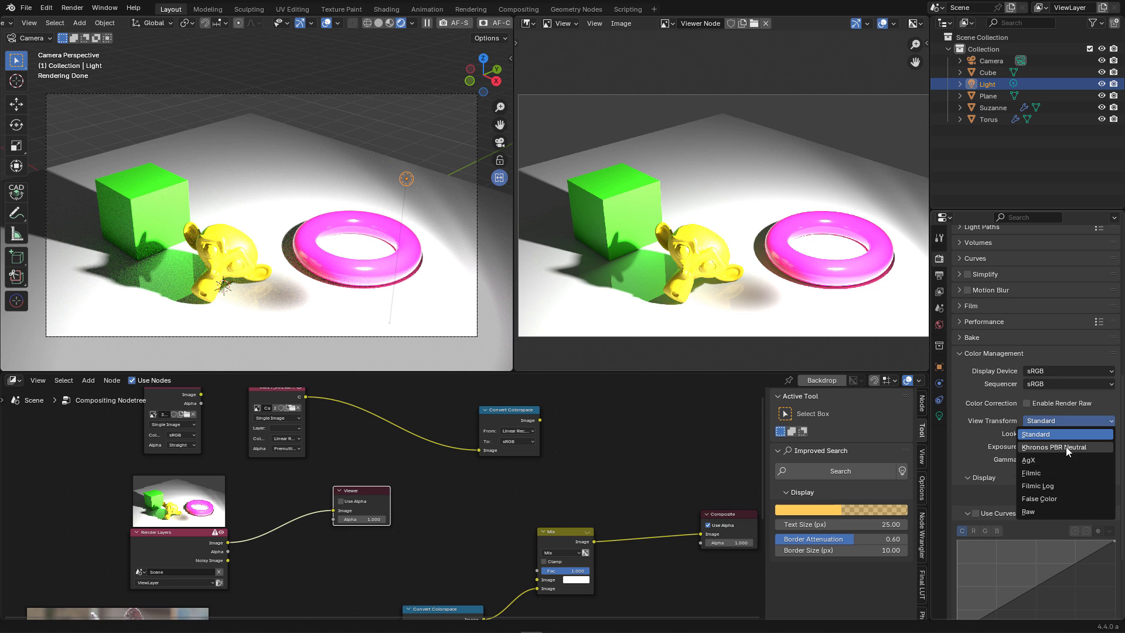
pyautogui.click(1067, 447)
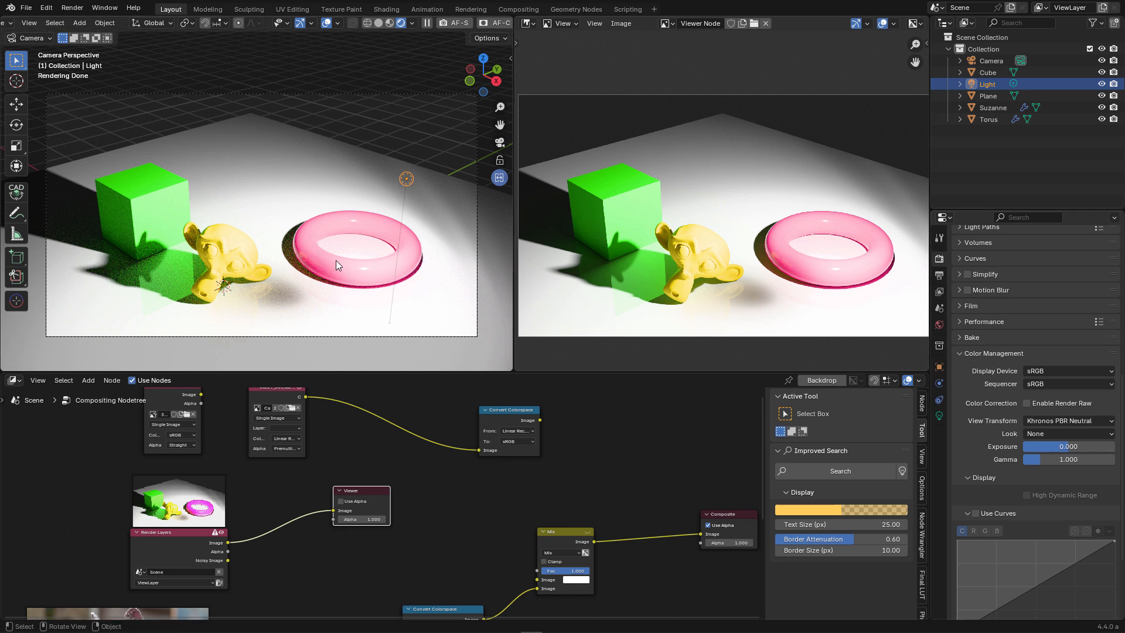
pyautogui.click(1055, 421)
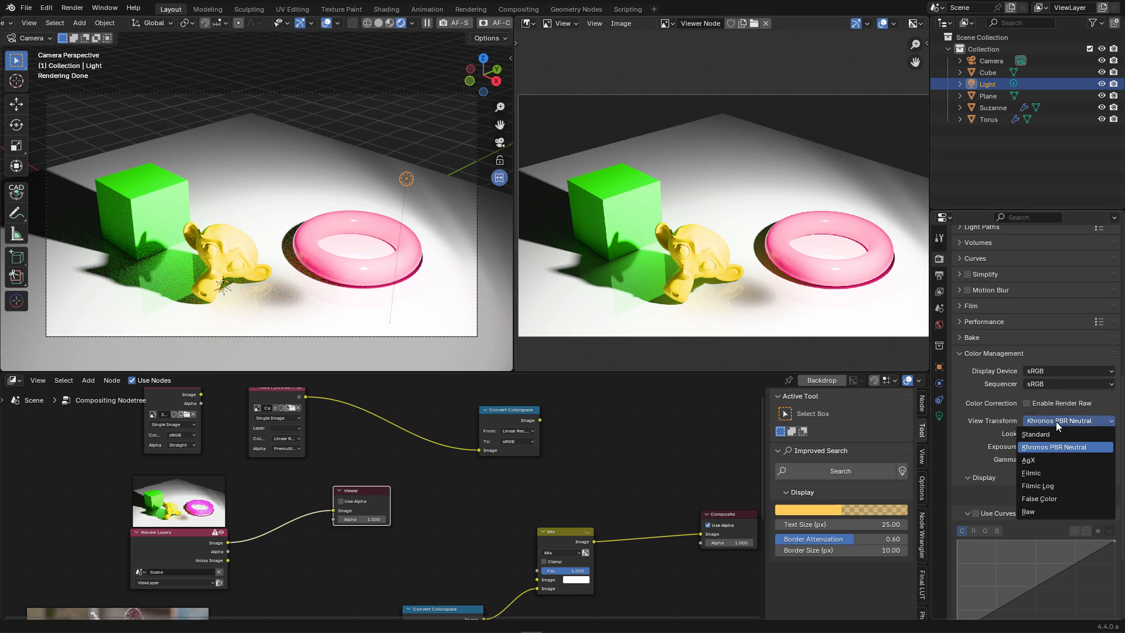
pyautogui.click(1044, 456)
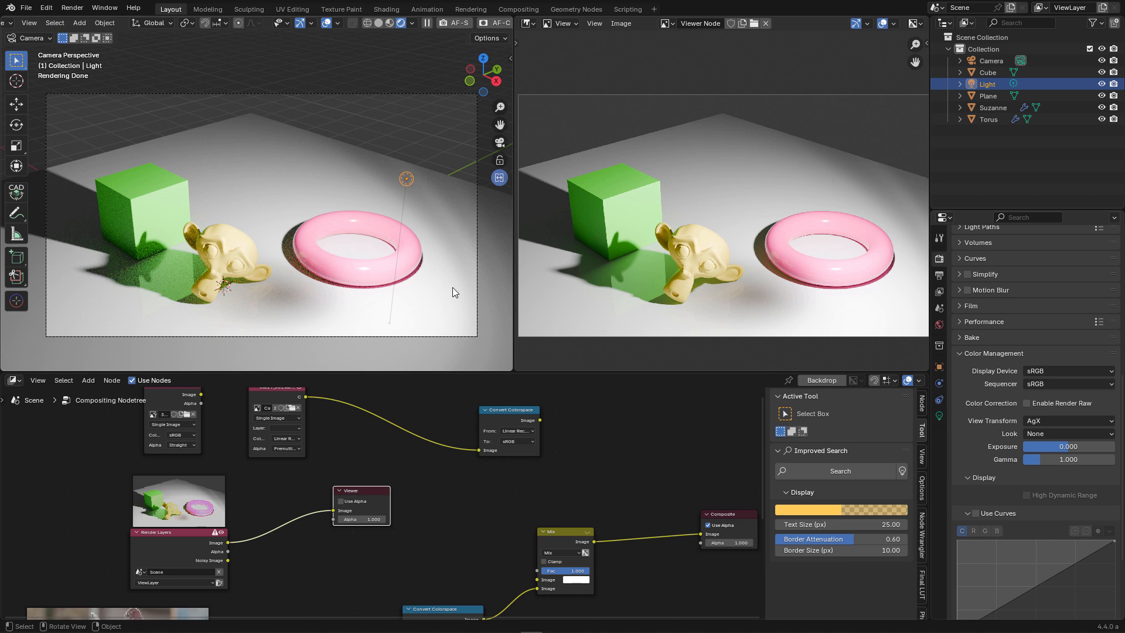
pyautogui.click(1063, 422)
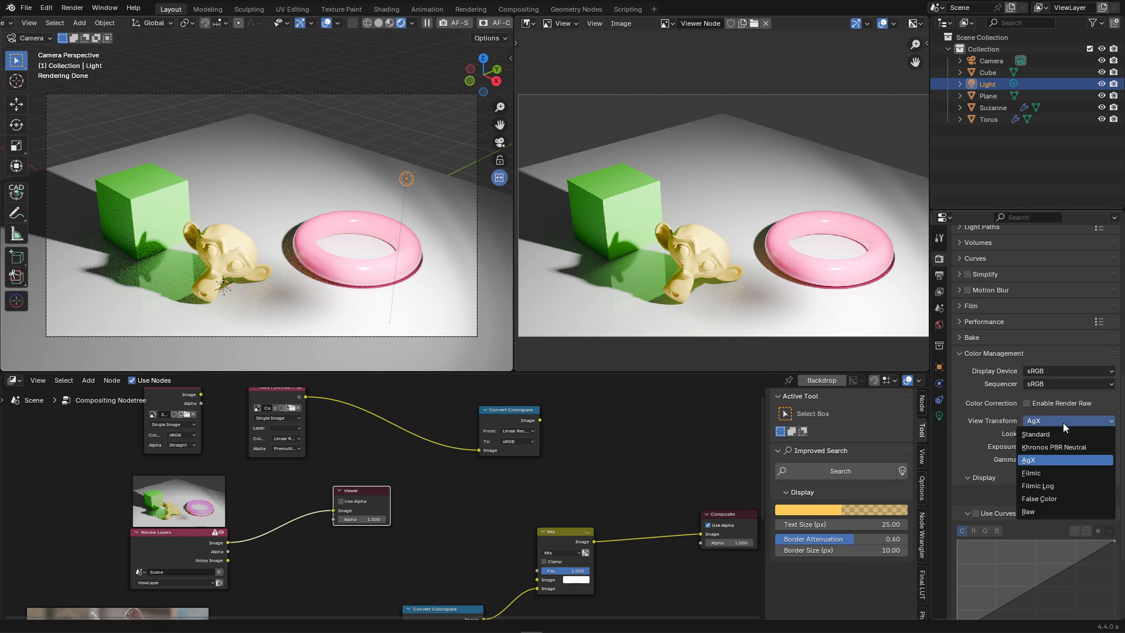
pyautogui.click(1055, 472)
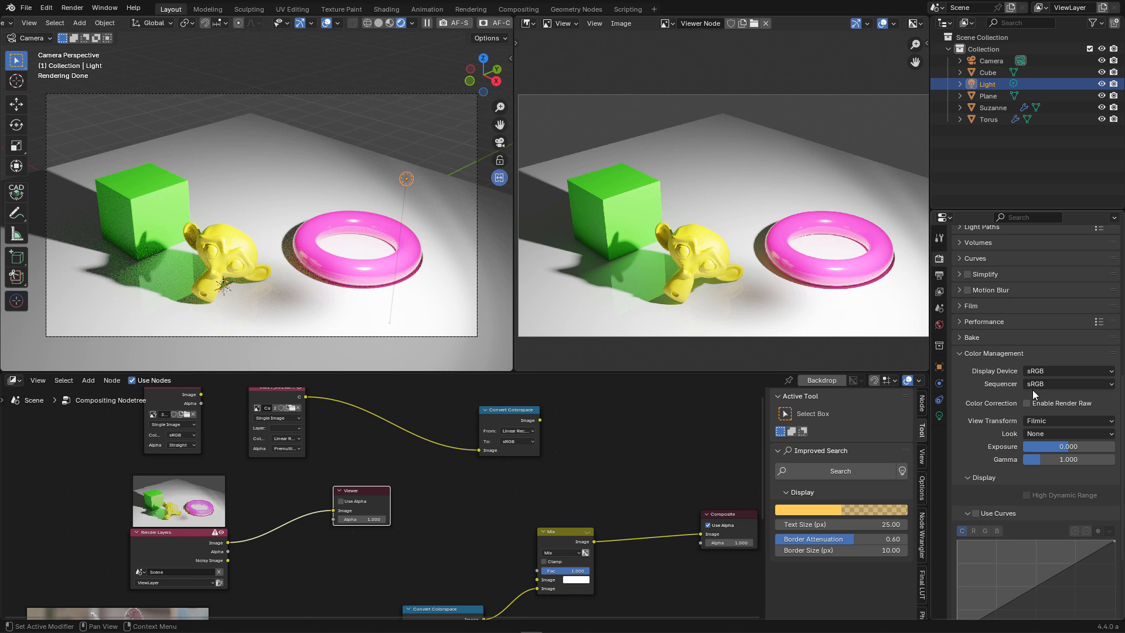
# Set the scene's view transform to Raw.
pyautogui.click(1041, 422)
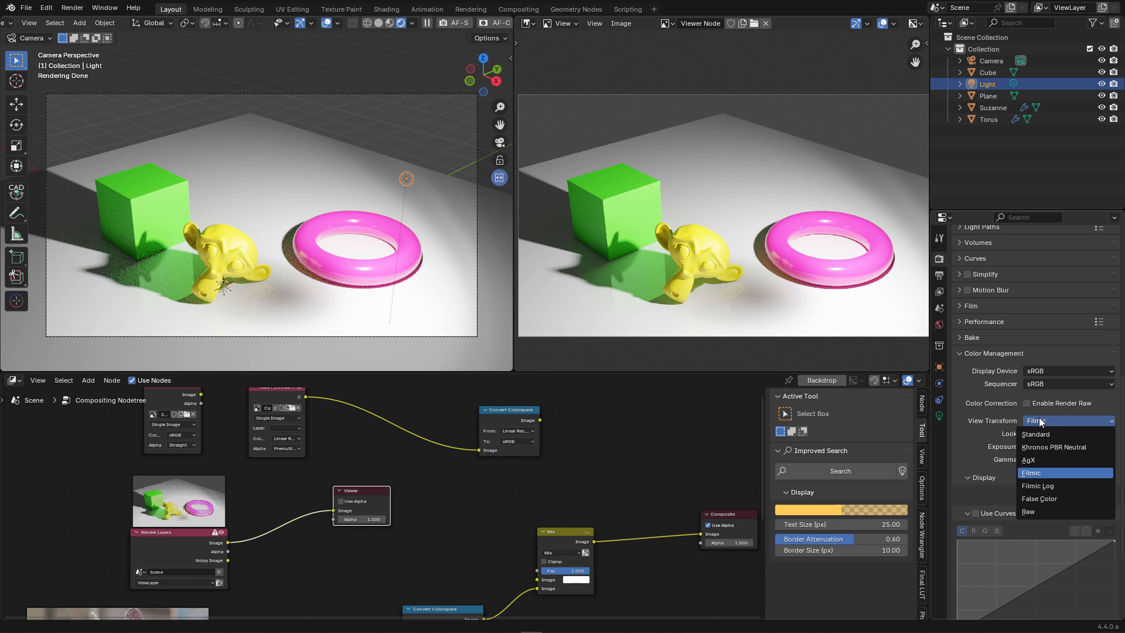
pyautogui.click(1045, 512)
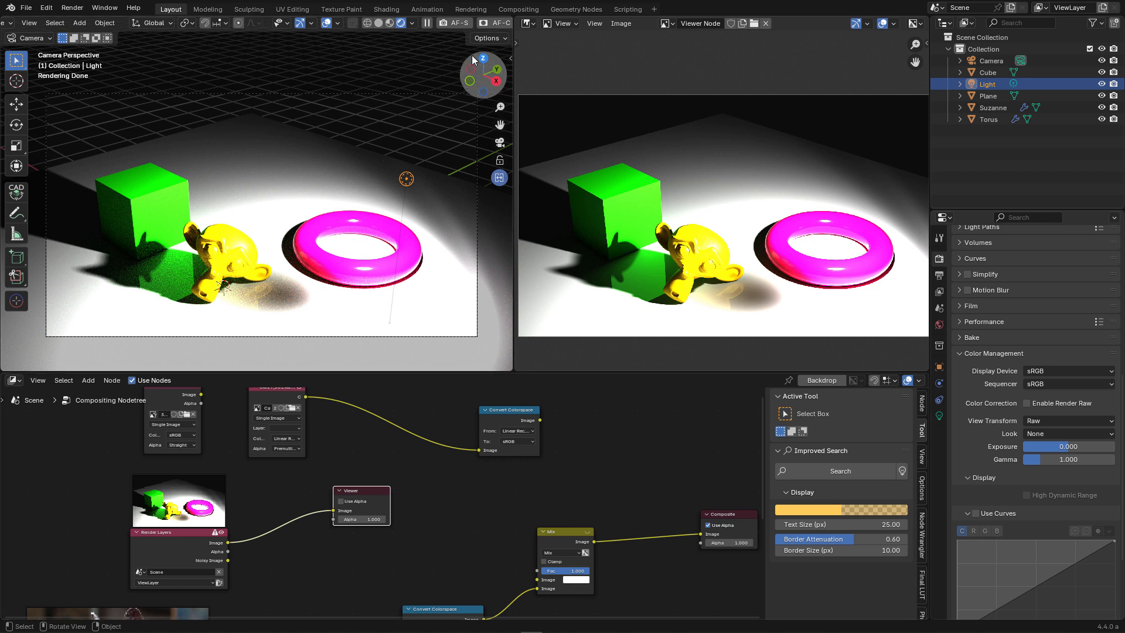
pyautogui.click(413, 22)
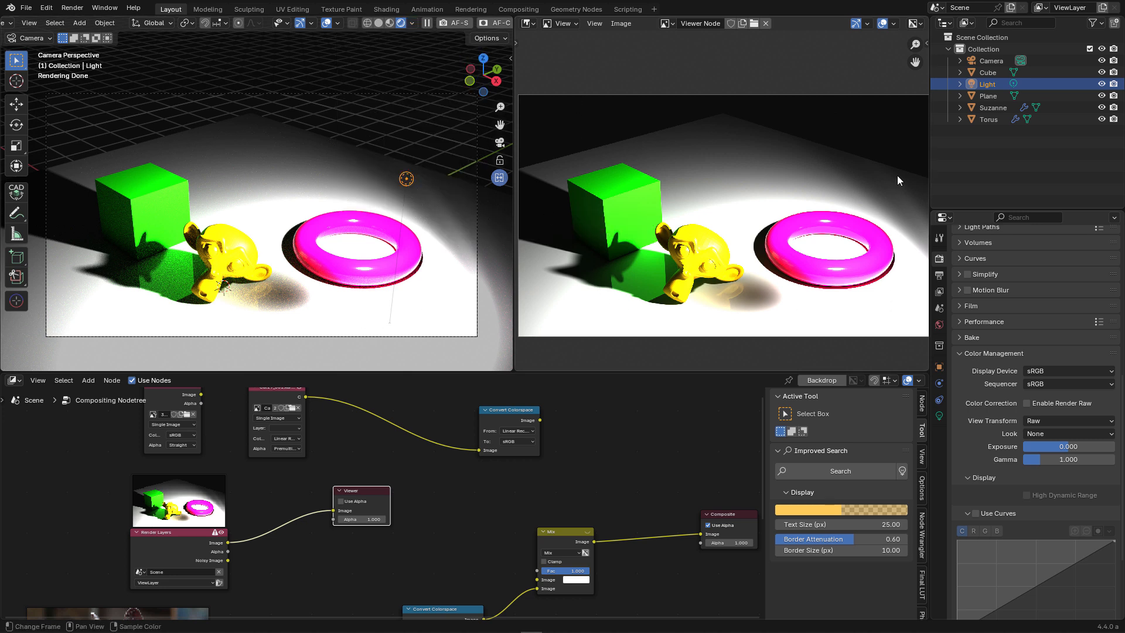
# Move the Viewer node farther from Render Layers and insert a Convert Colorspace node on the link between them.
pyautogui.moveTo(364, 487); pyautogui.dragTo(441, 483)
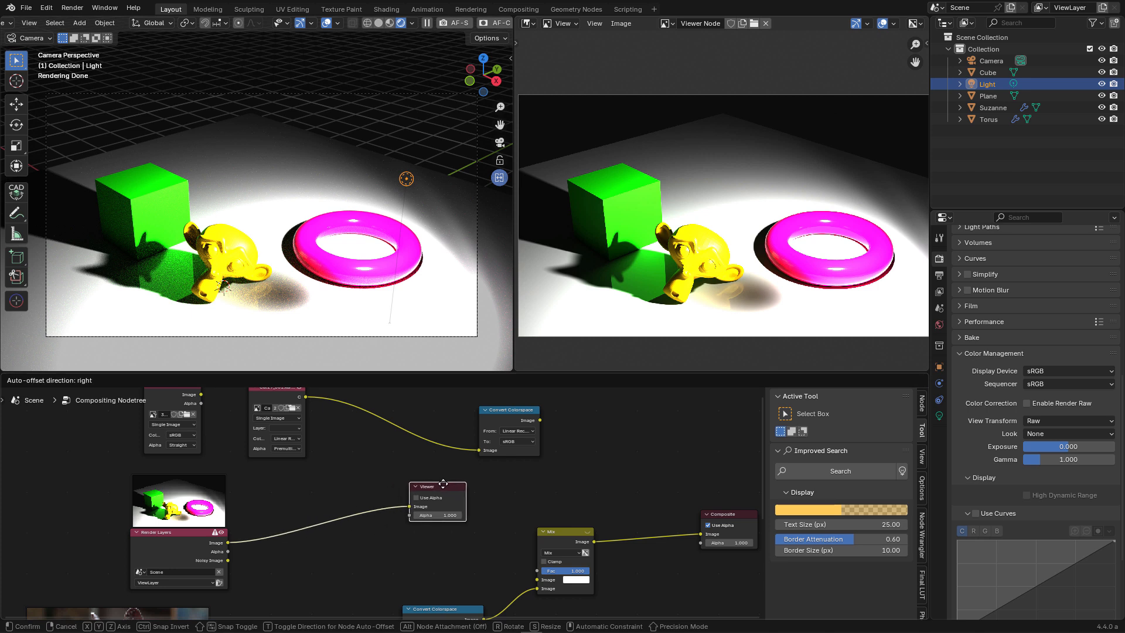
pyautogui.moveTo(245, 528); pyautogui.dragTo(255, 519, button='middle')
pyautogui.scroll(1, 256, 519)
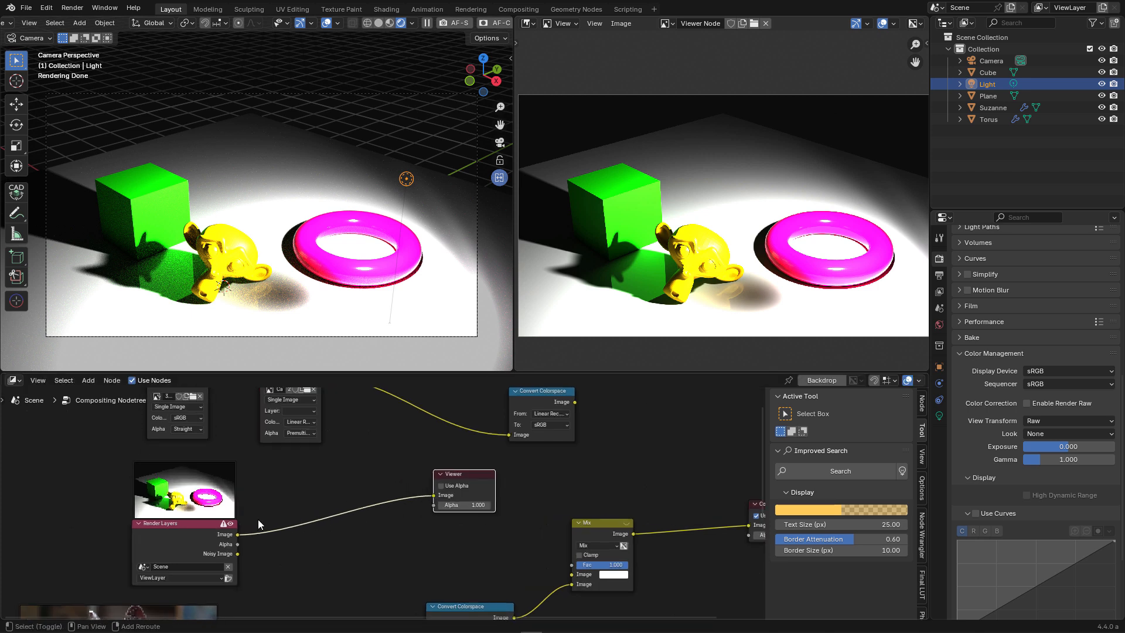
pyautogui.hotkey('shift', 'a')
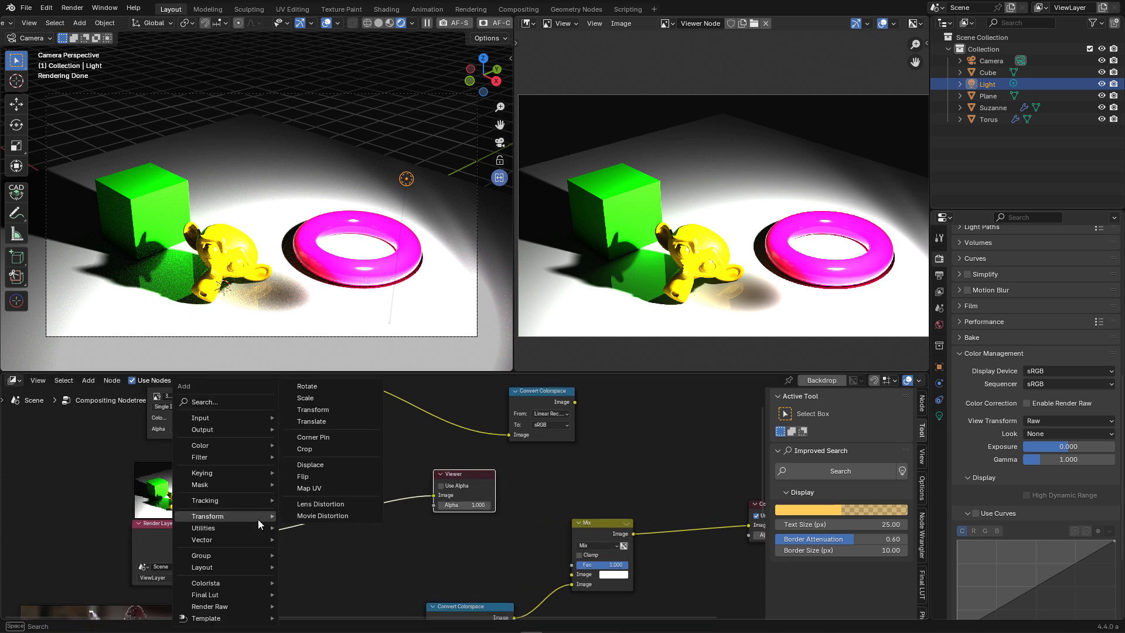
pyautogui.moveTo(221, 447)
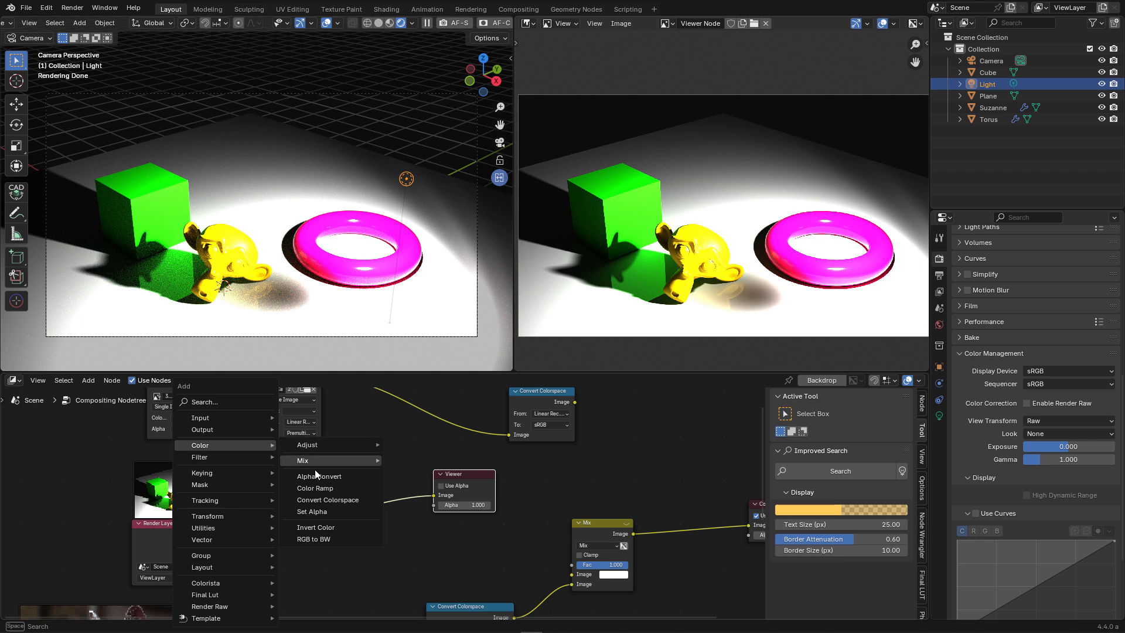
pyautogui.click(326, 501)
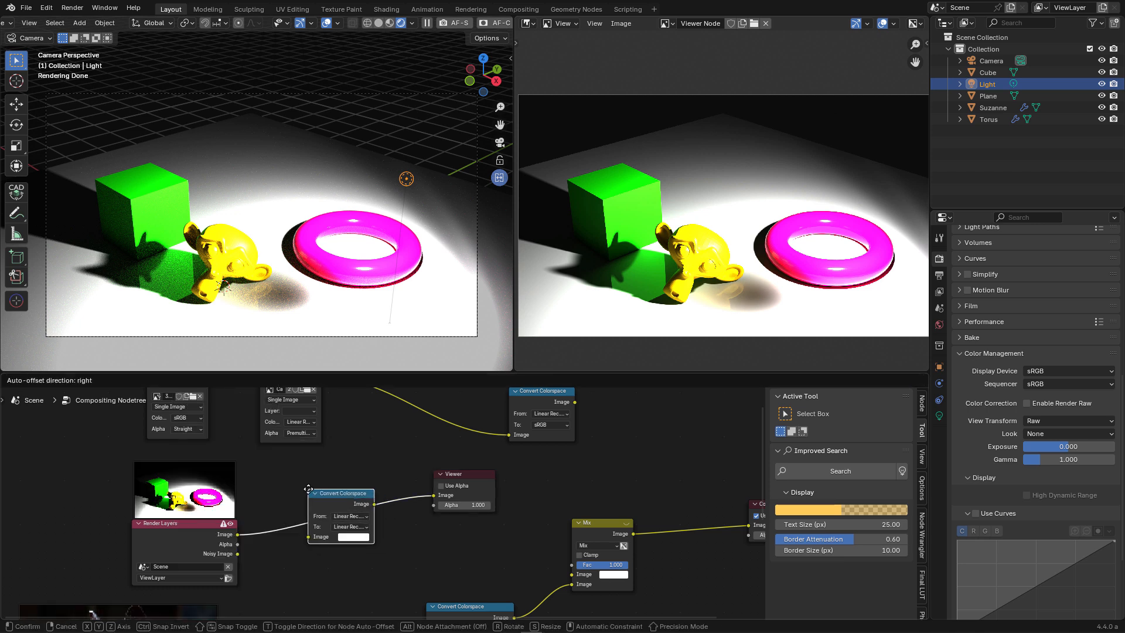
pyautogui.click(308, 489)
# Set the new Convert Colorspace node's target color space to sRGB.
pyautogui.scroll(2, 334, 512)
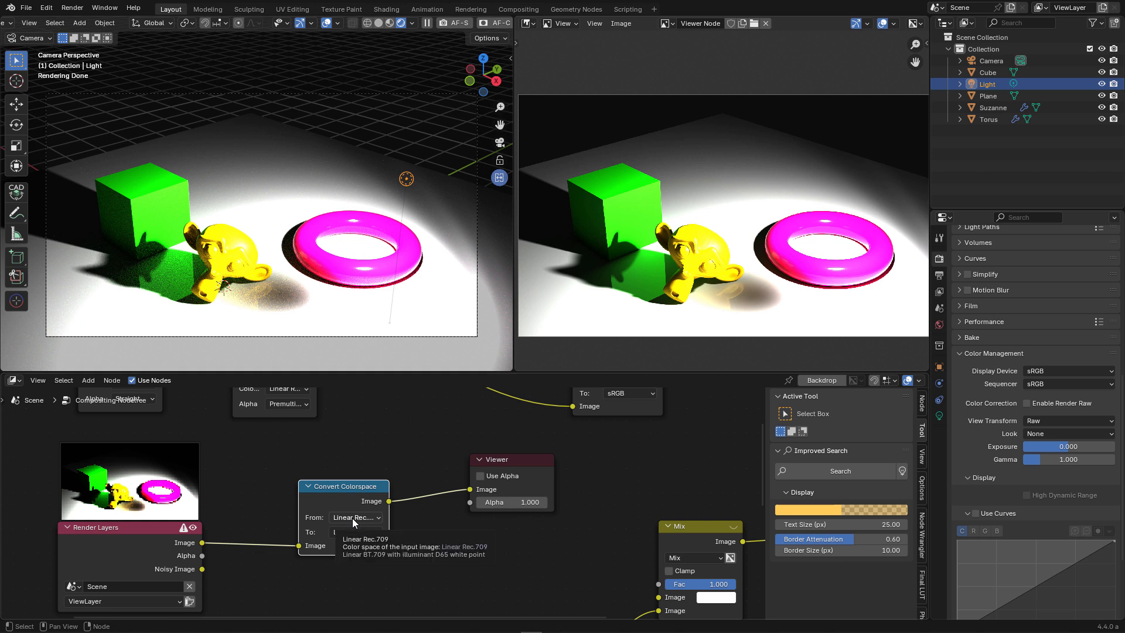
pyautogui.click(347, 533)
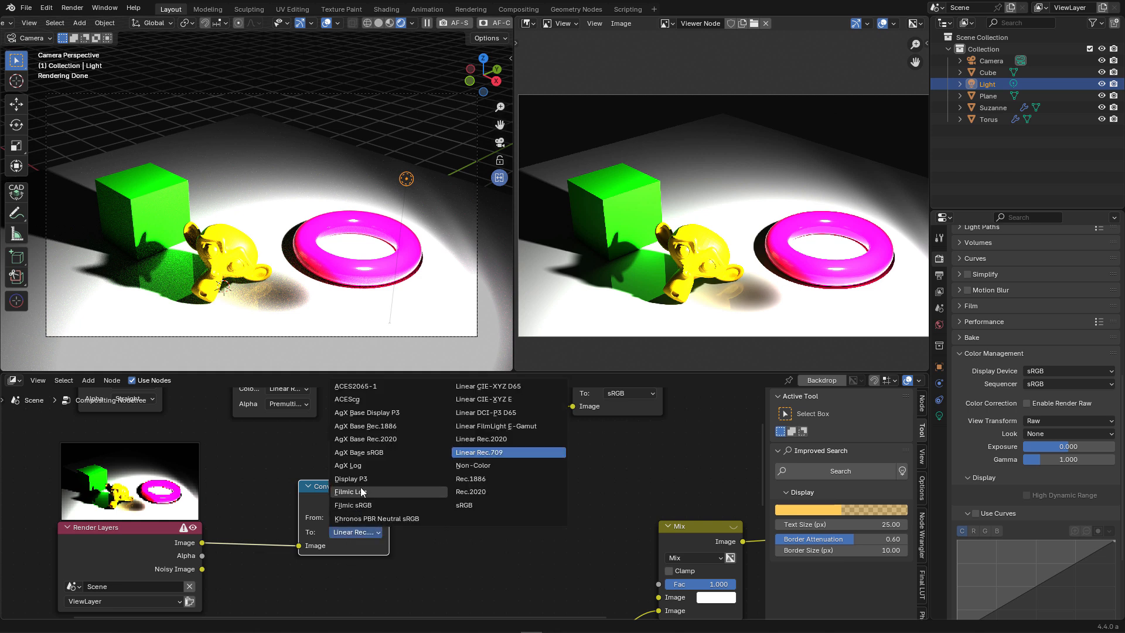
pyautogui.click(463, 505)
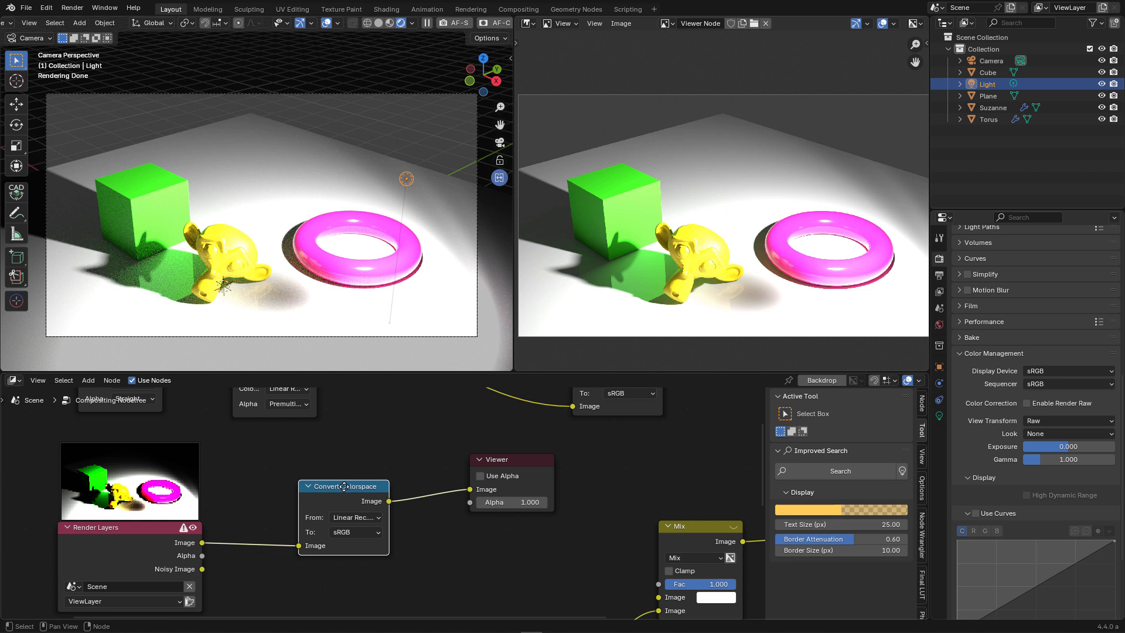
# Duplicate the Convert Colorspace node, feed it the Render Layers image, convert to Filmic sRGB and link it to the Viewer.
pyautogui.moveTo(344, 486); pyautogui.dragTo(335, 450)
pyautogui.hotkey('shift', 'd')
pyautogui.click(334, 552)
pyautogui.moveTo(202, 543); pyautogui.dragTo(295, 595)
pyautogui.click(337, 581)
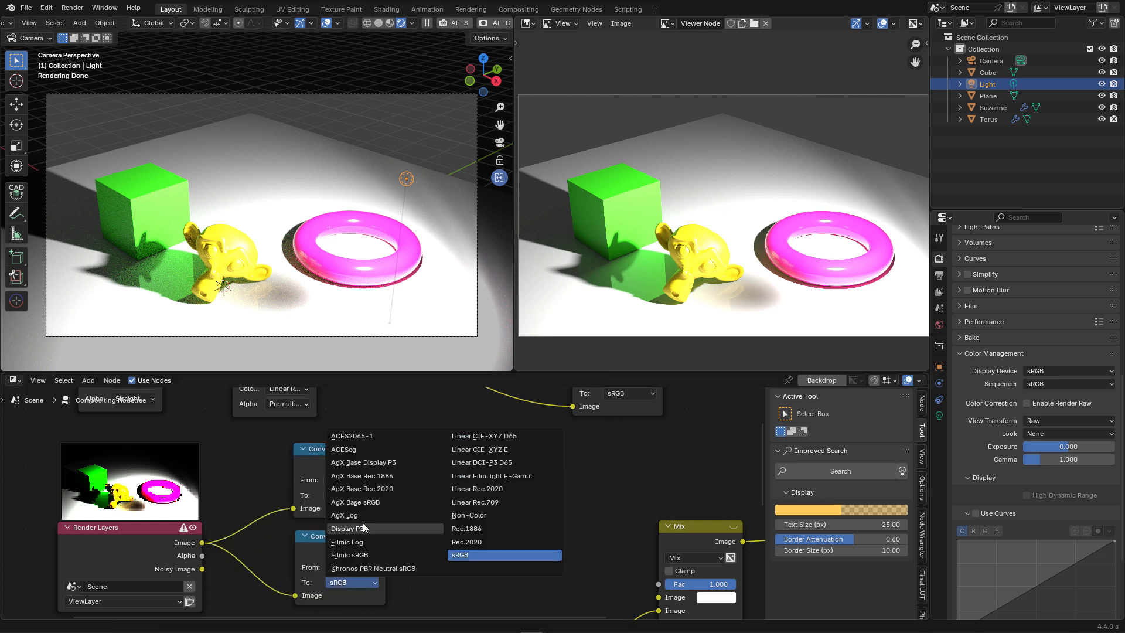
pyautogui.click(361, 554)
pyautogui.moveTo(385, 551); pyautogui.dragTo(463, 493)
# Duplicate the Filmic sRGB conversion node, feed it the Render Layers image, convert to AgX Base sRGB and link it to the Viewer.
pyautogui.moveTo(462, 537); pyautogui.dragTo(490, 428, button='middle')
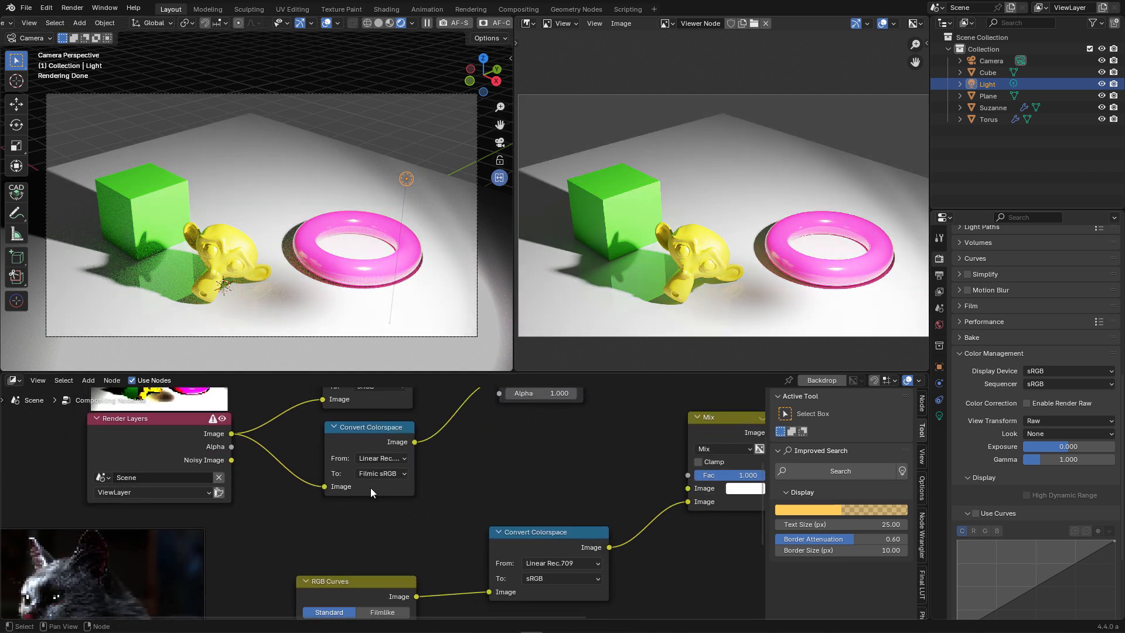
pyautogui.click(356, 433)
pyautogui.press('g')
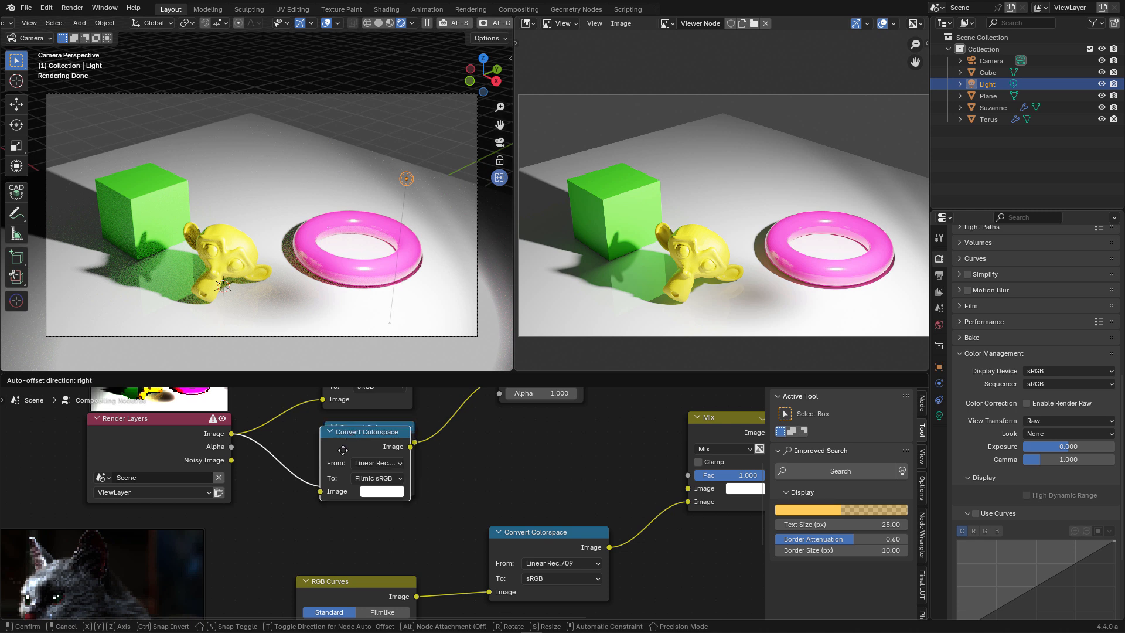
pyautogui.click(347, 522)
pyautogui.moveTo(232, 434); pyautogui.dragTo(329, 562)
pyautogui.click(375, 549)
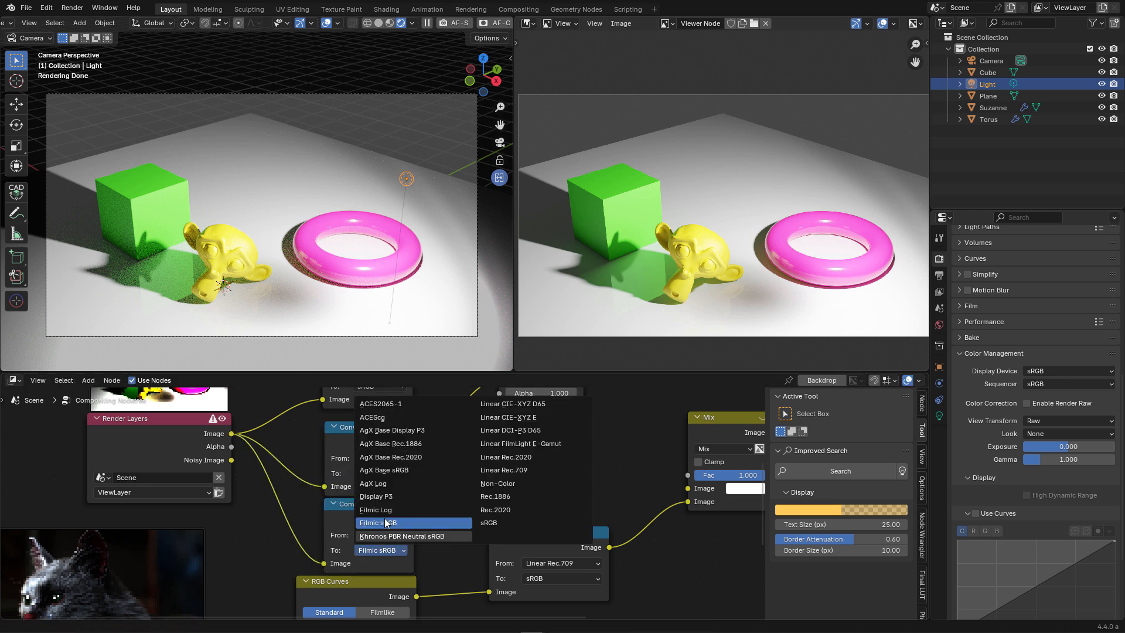
pyautogui.click(396, 471)
pyautogui.moveTo(414, 519); pyautogui.dragTo(617, 432)
# Preview the sRGB conversion, route the Filmic sRGB conversion to the Viewer instead, and insert a Mix node on that link.
pyautogui.moveTo(414, 400); pyautogui.dragTo(594, 460)
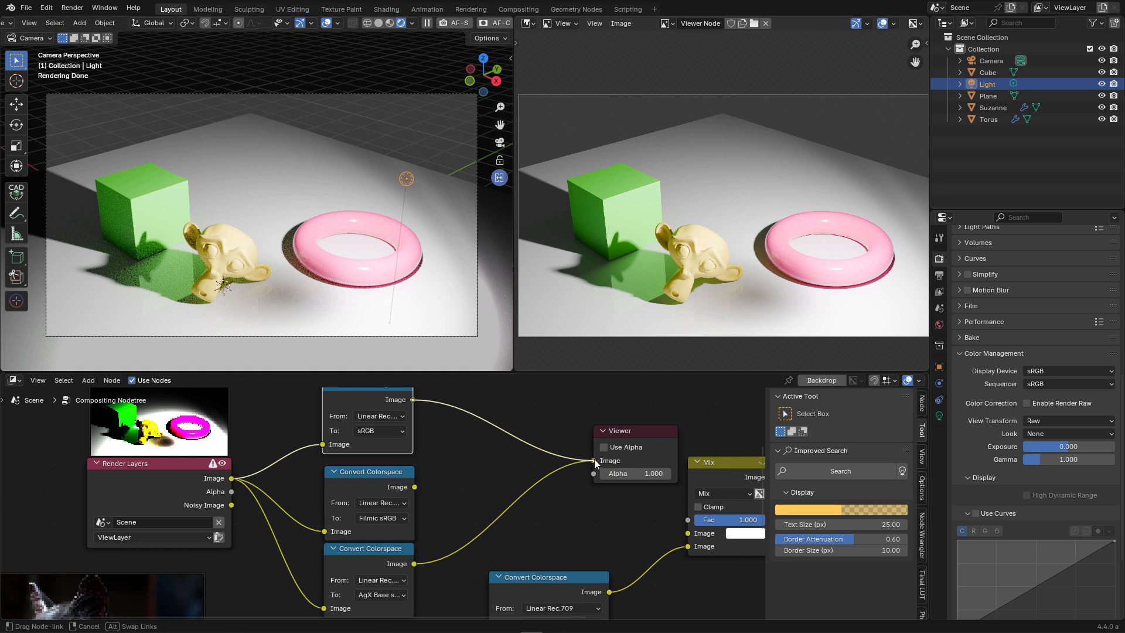
pyautogui.moveTo(414, 487); pyautogui.dragTo(594, 460)
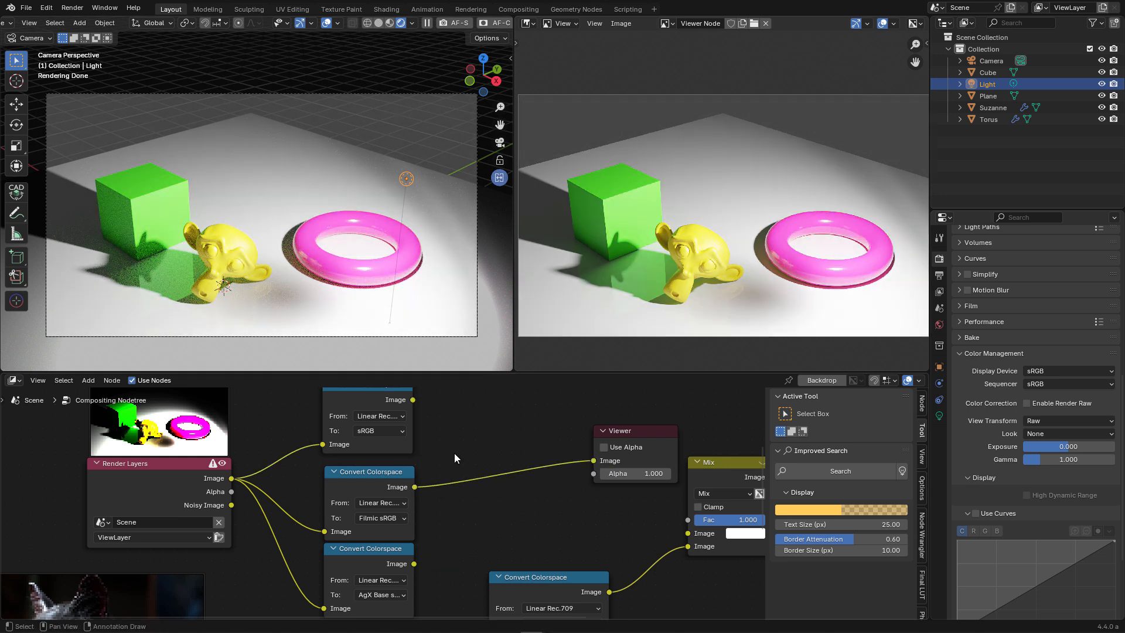
pyautogui.hotkey('shift', 'a')
pyautogui.moveTo(452, 455)
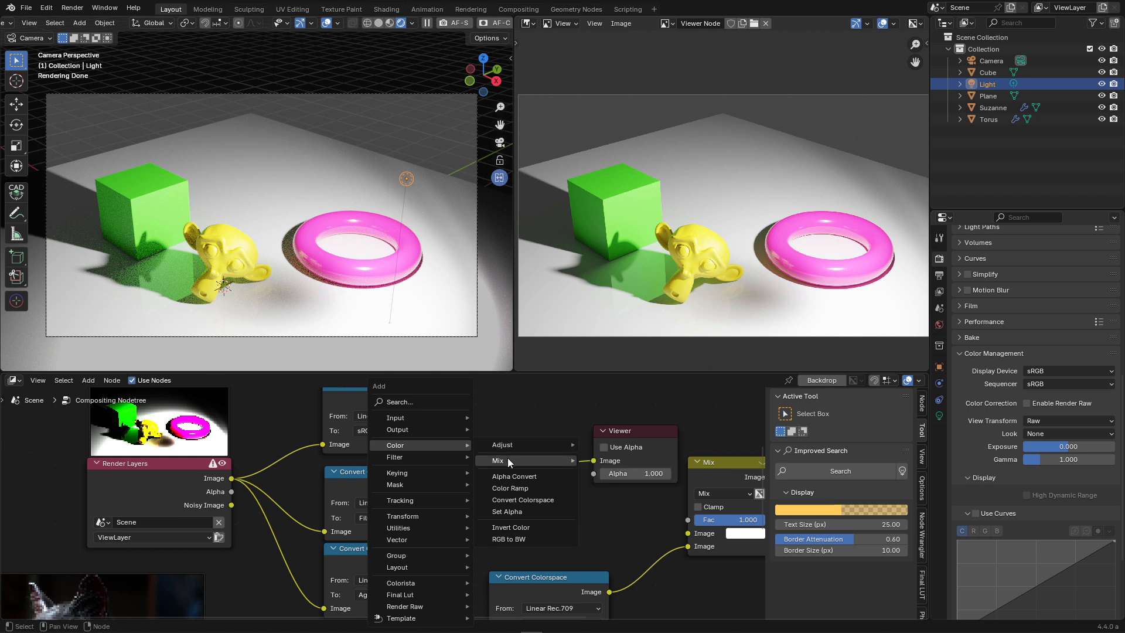
pyautogui.moveTo(508, 458)
pyautogui.click(612, 503)
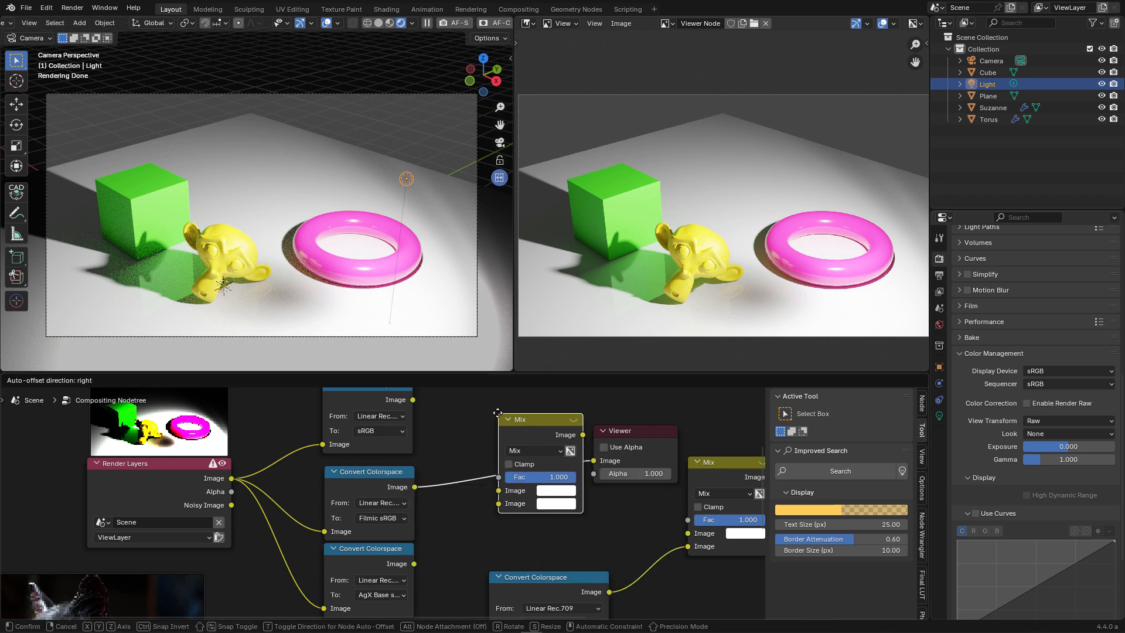
pyautogui.click(486, 441)
# Link the sRGB conversion to the Mix node's second Image input with the Fac at 1.000.
pyautogui.moveTo(413, 457); pyautogui.dragTo(483, 533)
pyautogui.moveTo(539, 506); pyautogui.dragTo(562, 506)
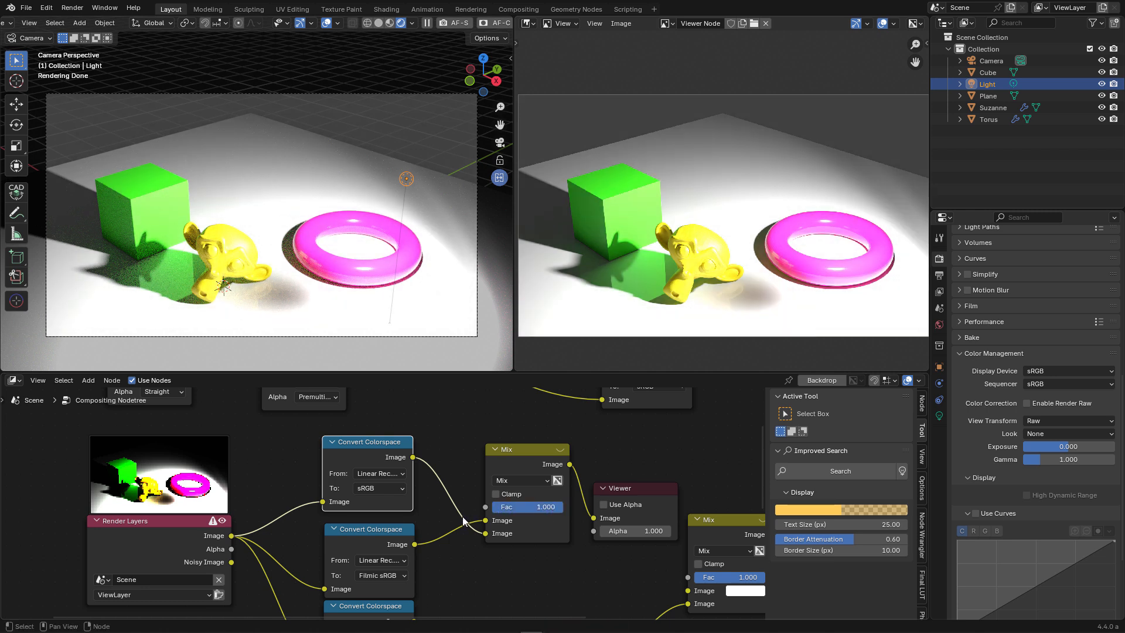
# Link the AgX Base sRGB conversion to the Mix node's second Image input, blend at Fac 0.408, and move the Viewer aside.
pyautogui.moveTo(448, 567); pyautogui.dragTo(446, 536, button='middle')
pyautogui.scroll(-1, 447, 535)
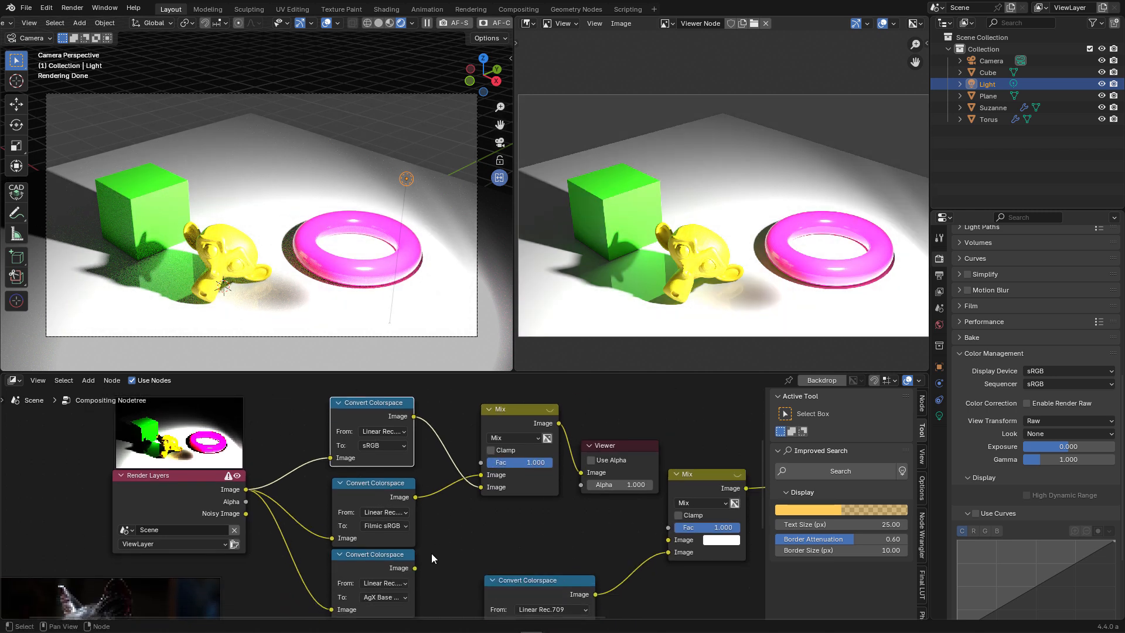
pyautogui.moveTo(414, 568); pyautogui.dragTo(440, 464)
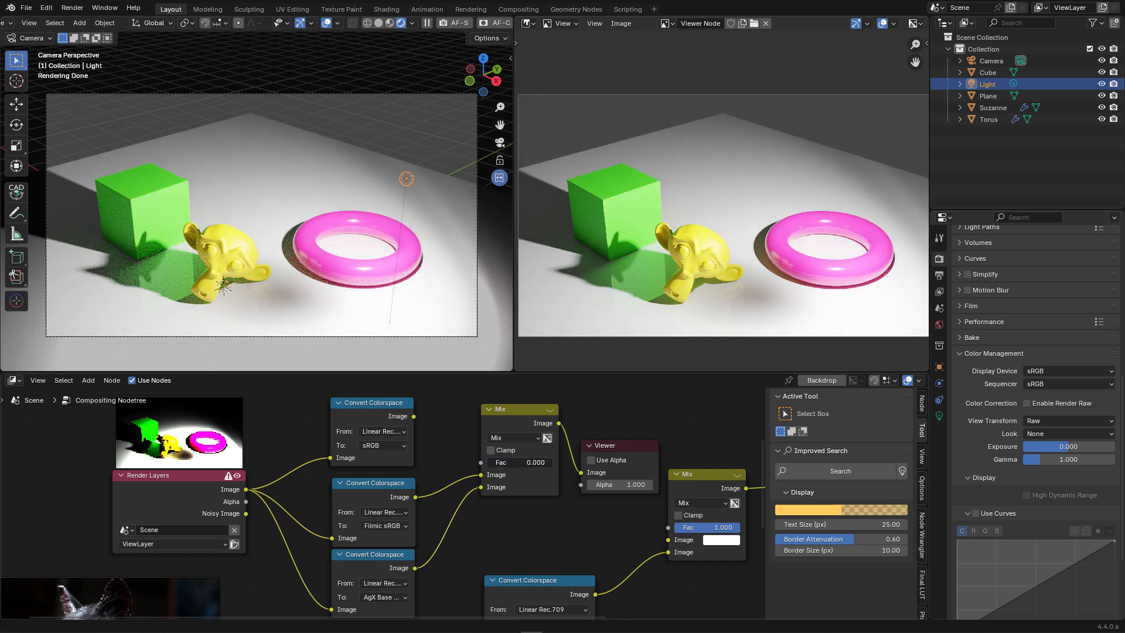
pyautogui.moveTo(440, 464); pyautogui.dragTo(466, 464)
pyautogui.moveTo(546, 507); pyautogui.dragTo(453, 518, button='middle')
pyautogui.moveTo(516, 458); pyautogui.dragTo(638, 433)
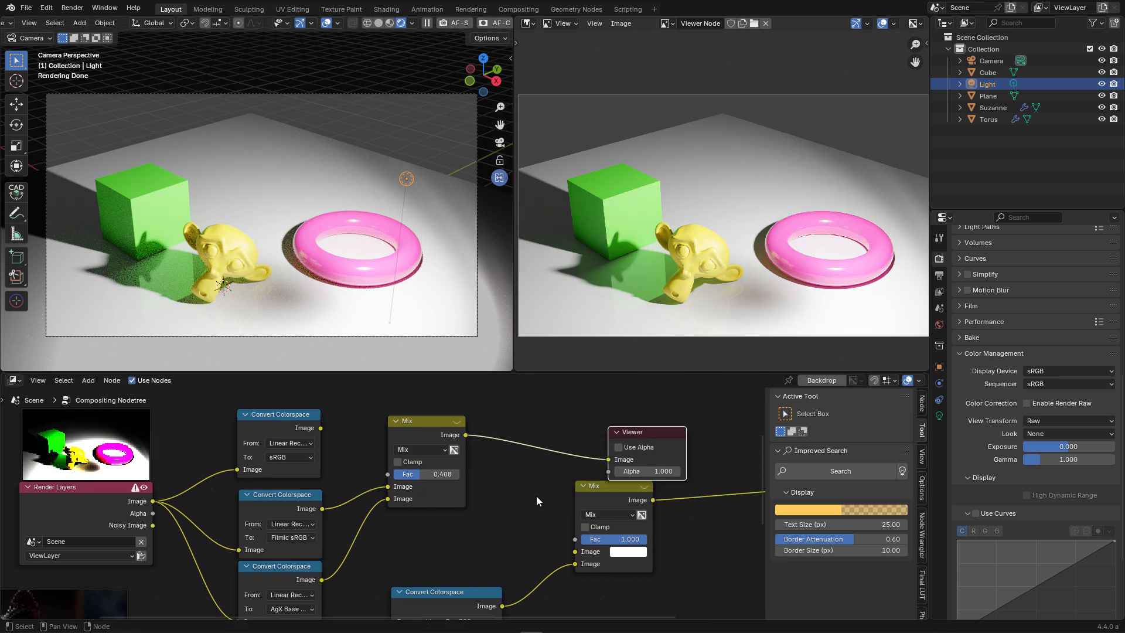
# Preview the upper Cat29 EXR image in the Viewer and space the Viewer away from the image node.
pyautogui.scroll(-1, 537, 497)
pyautogui.moveTo(470, 516); pyautogui.dragTo(434, 576, button='middle')
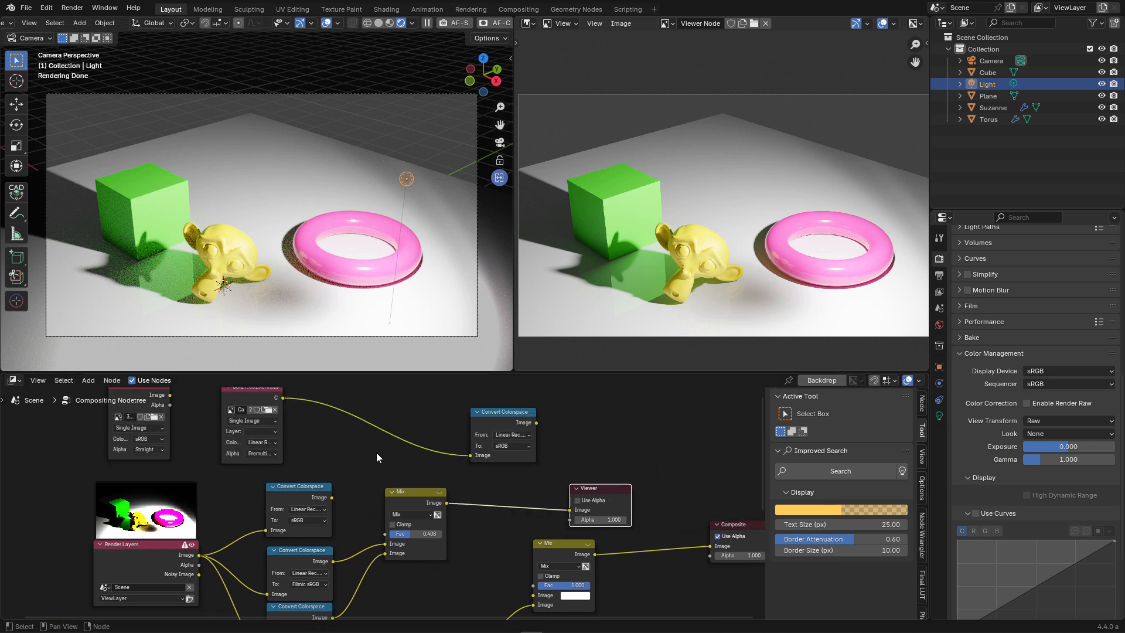
pyautogui.moveTo(281, 437); pyautogui.dragTo(302, 470, button='middle')
pyautogui.keyDown('ctrl'); pyautogui.keyDown('shift'); pyautogui.click(261, 431); pyautogui.keyUp('shift'); pyautogui.keyUp('ctrl')
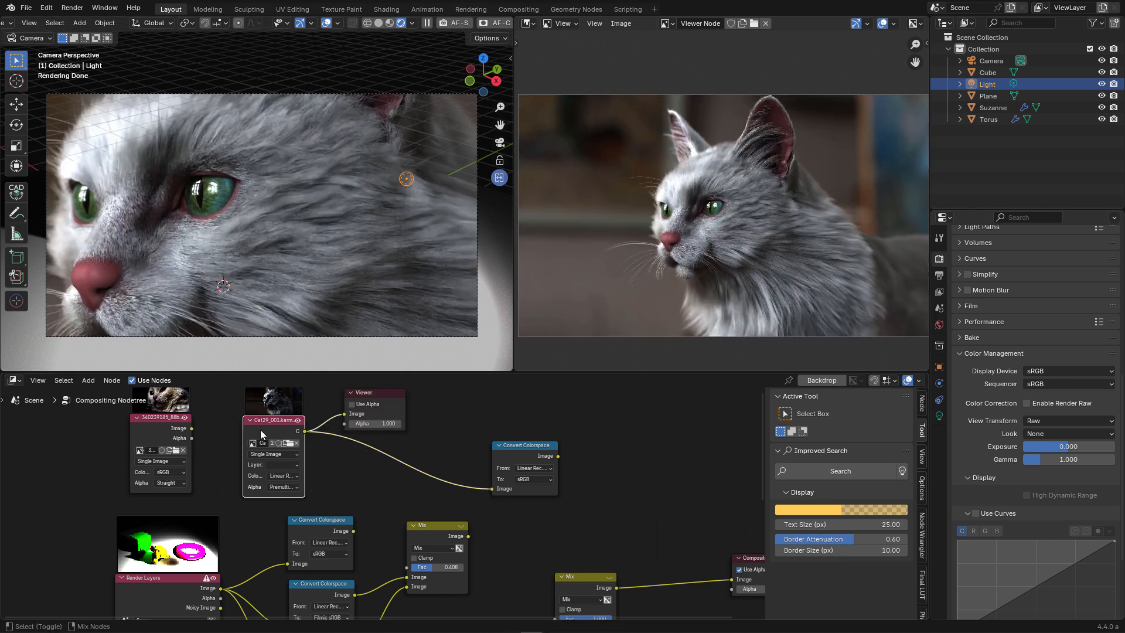
pyautogui.moveTo(362, 393); pyautogui.dragTo(504, 393)
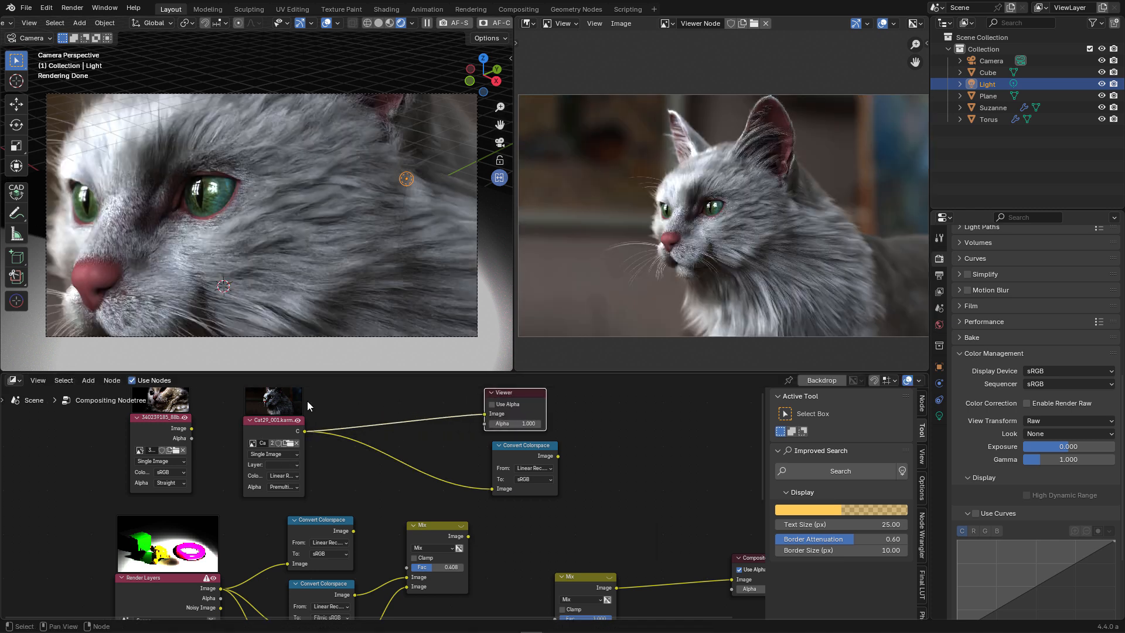
# Insert a Convert Colorspace node after the upper Cat29 image and set its target space to sRGB.
pyautogui.hotkey('shift', 'a')
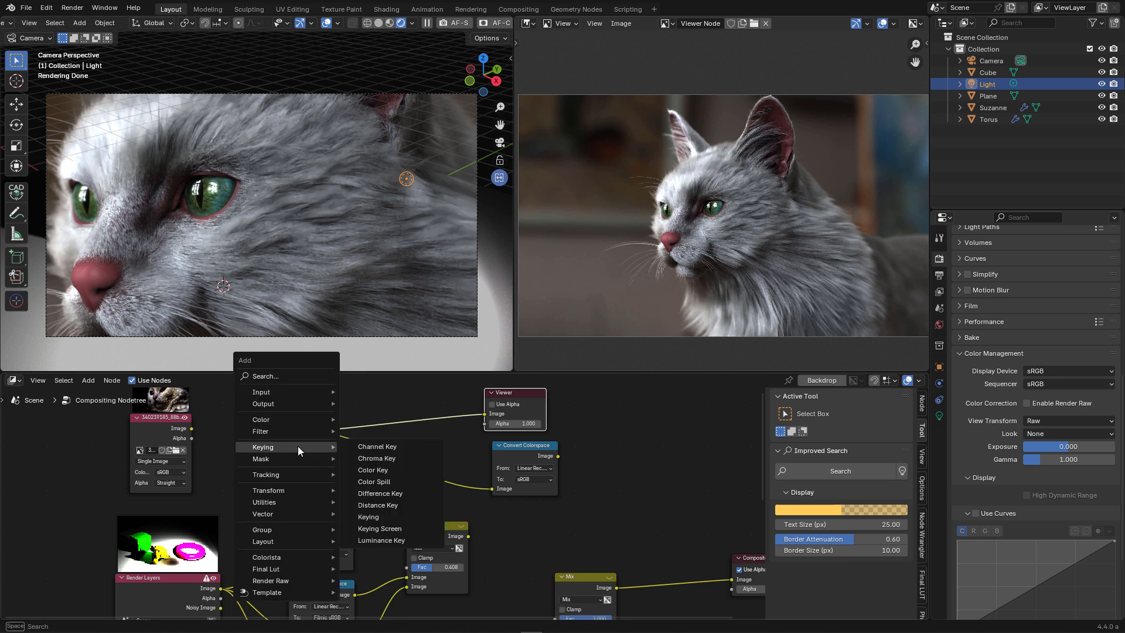
pyautogui.moveTo(292, 420)
pyautogui.click(388, 474)
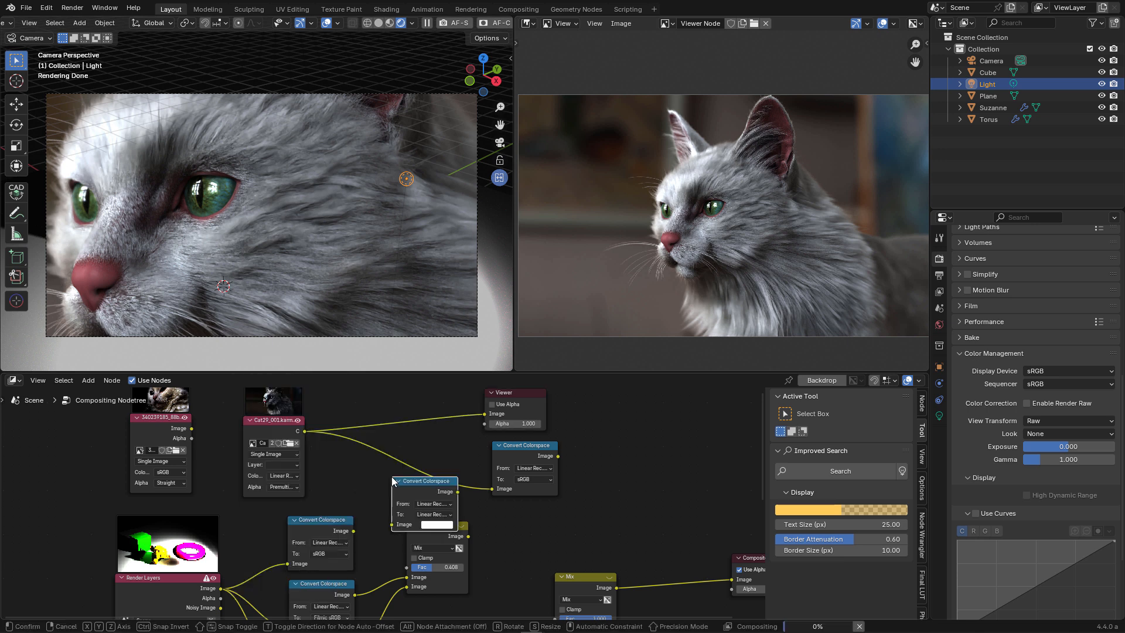
pyautogui.click(381, 437)
pyautogui.scroll(2, 381, 437)
pyautogui.click(437, 480)
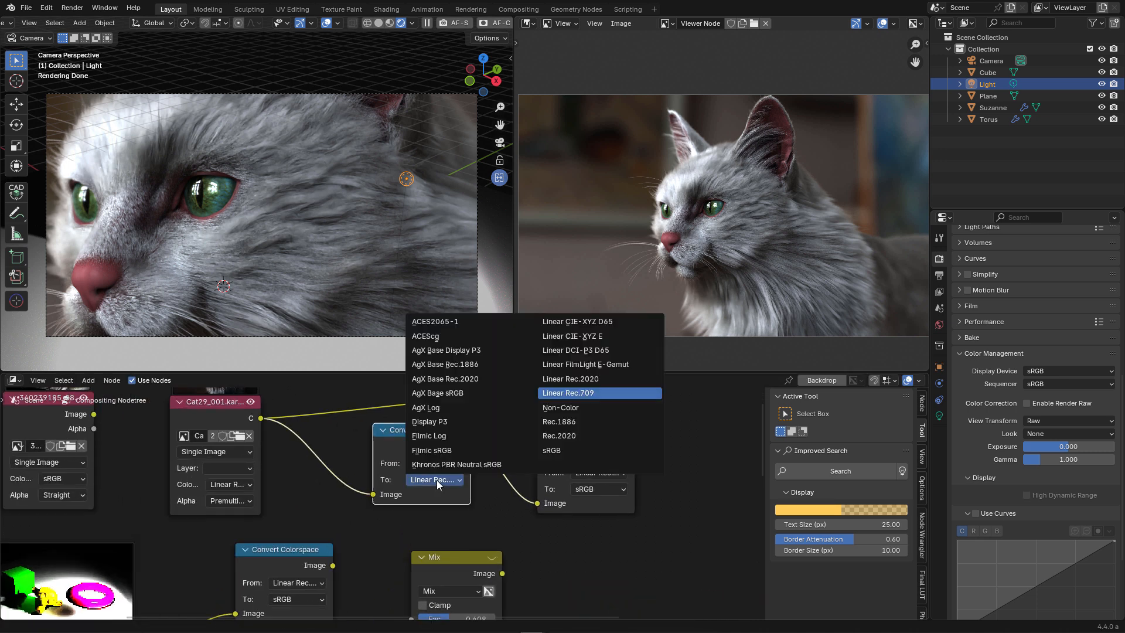
pyautogui.click(556, 450)
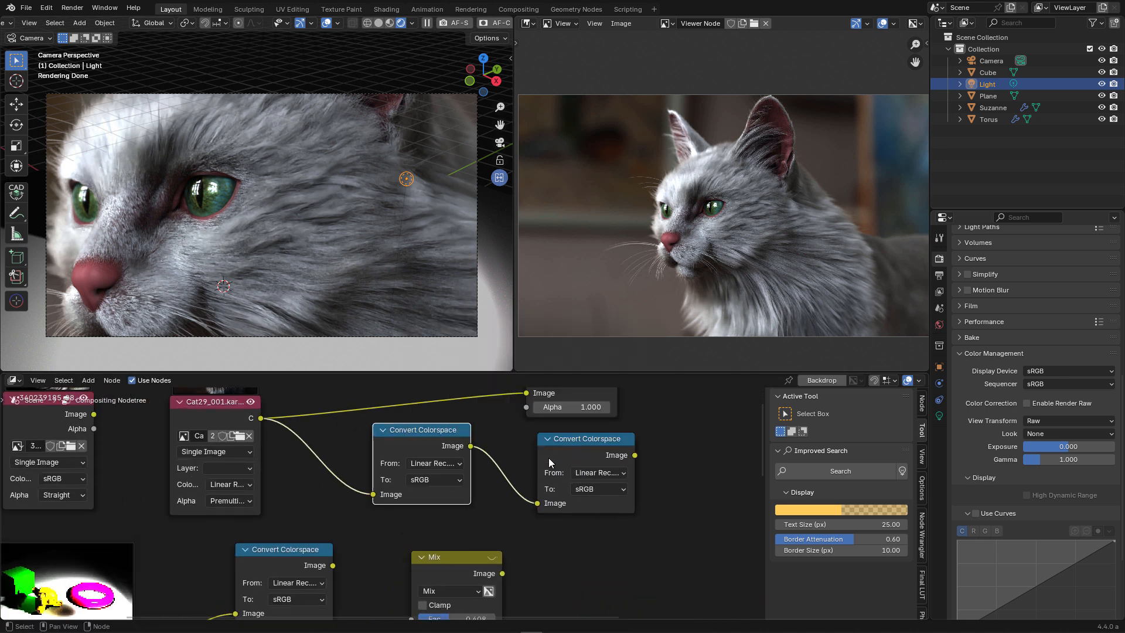
# Link the new sRGB conversion to the Viewer and move the older Convert Colorspace node behind it out of the way.
pyautogui.keyDown('ctrl'); pyautogui.keyDown('shift'); pyautogui.click(416, 441); pyautogui.keyUp('shift'); pyautogui.keyUp('ctrl')
pyautogui.moveTo(565, 444); pyautogui.dragTo(652, 515)
pyautogui.scroll(-2, 513, 514)
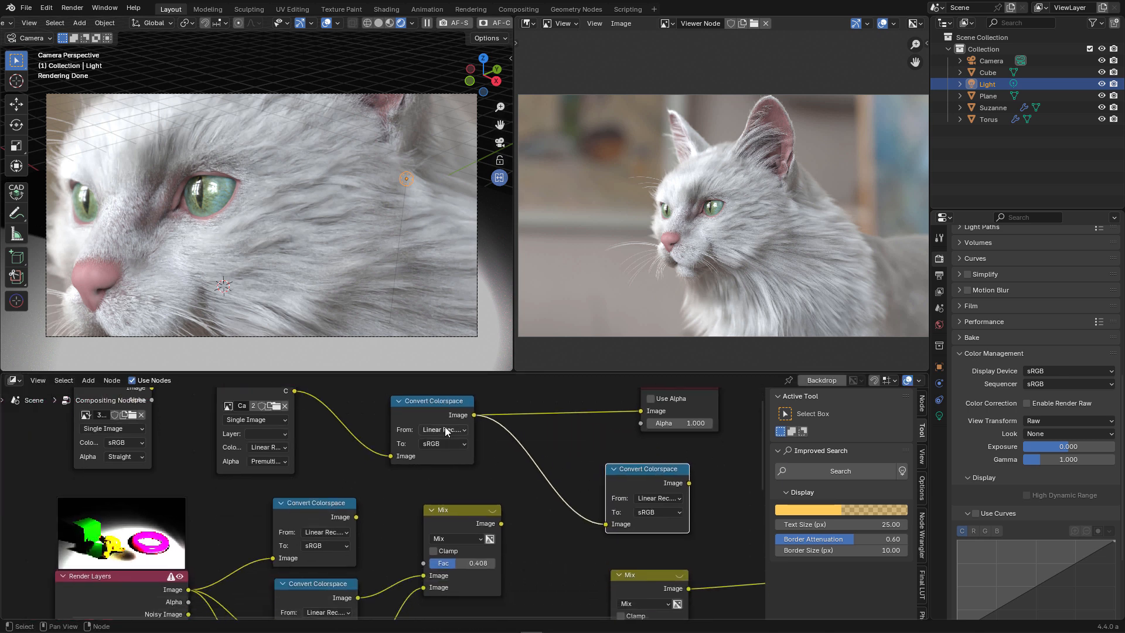
pyautogui.moveTo(328, 440); pyautogui.dragTo(334, 479, button='middle')
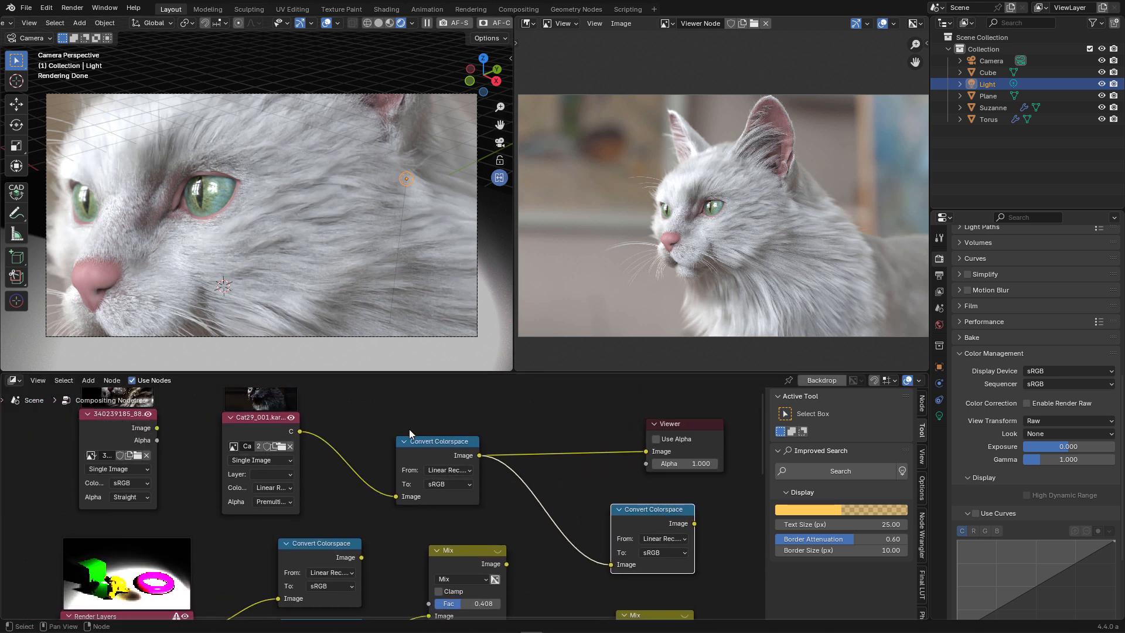
pyautogui.scroll(-3, 445, 500)
pyautogui.moveTo(416, 518); pyautogui.dragTo(389, 438, button='middle')
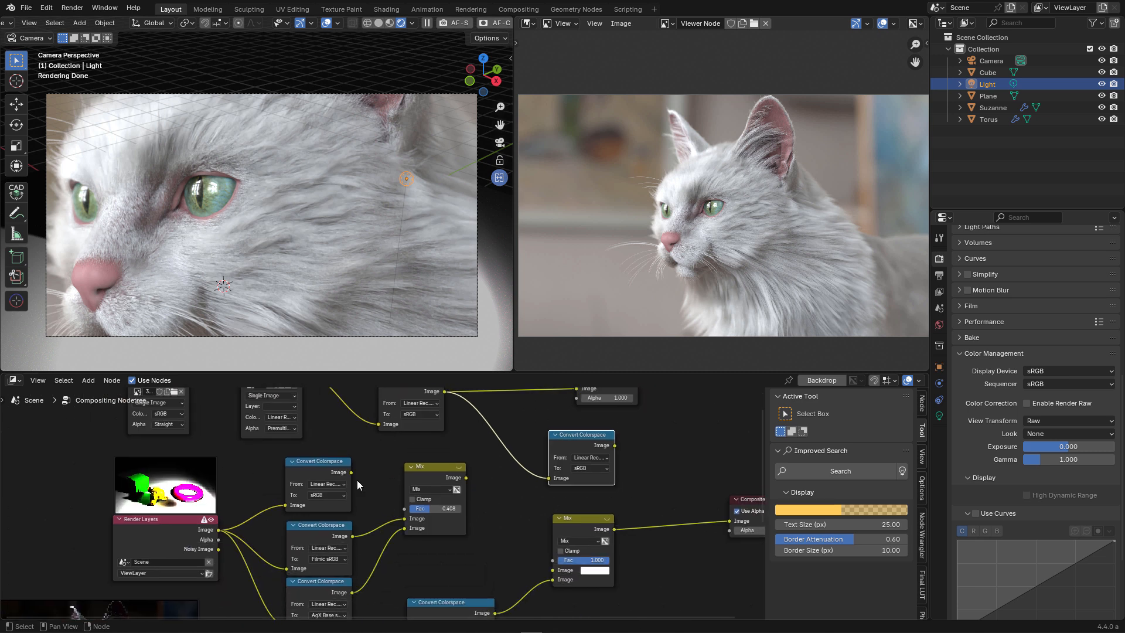
pyautogui.moveTo(357, 480); pyautogui.dragTo(323, 529, button='middle')
pyautogui.moveTo(543, 488); pyautogui.dragTo(615, 489)
# Duplicate the Mix node onto the cat conversion's Viewer link and feed the Filmic/AgX Mix into its second Image input.
pyautogui.click(414, 523)
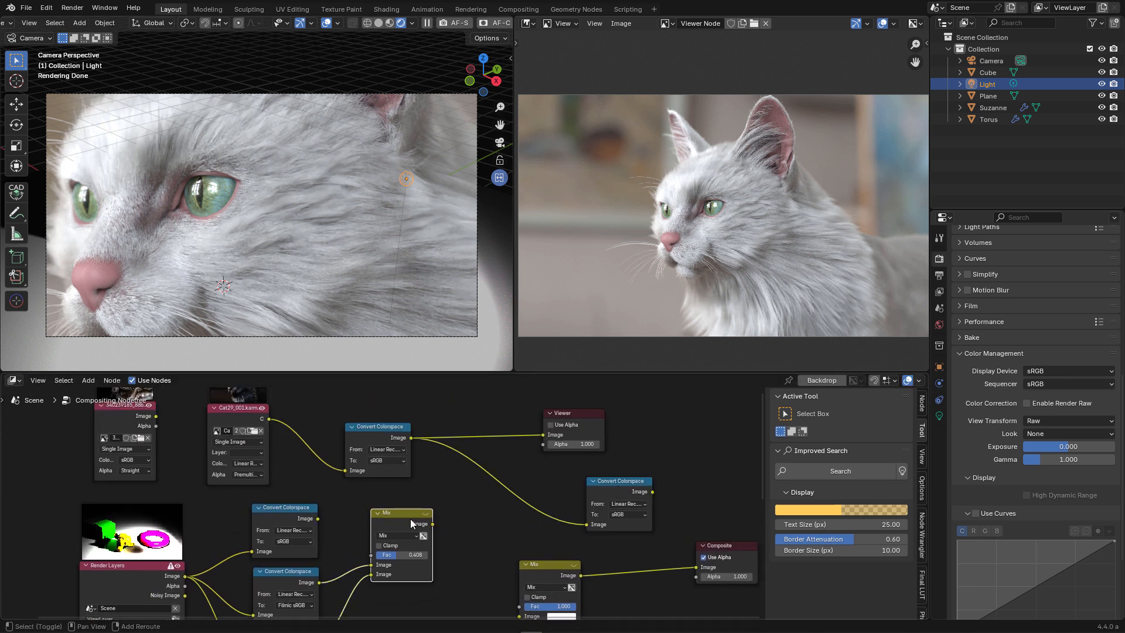
pyautogui.hotkey('shift', 'd')
pyautogui.click(482, 512)
pyautogui.moveTo(484, 515); pyautogui.dragTo(506, 427)
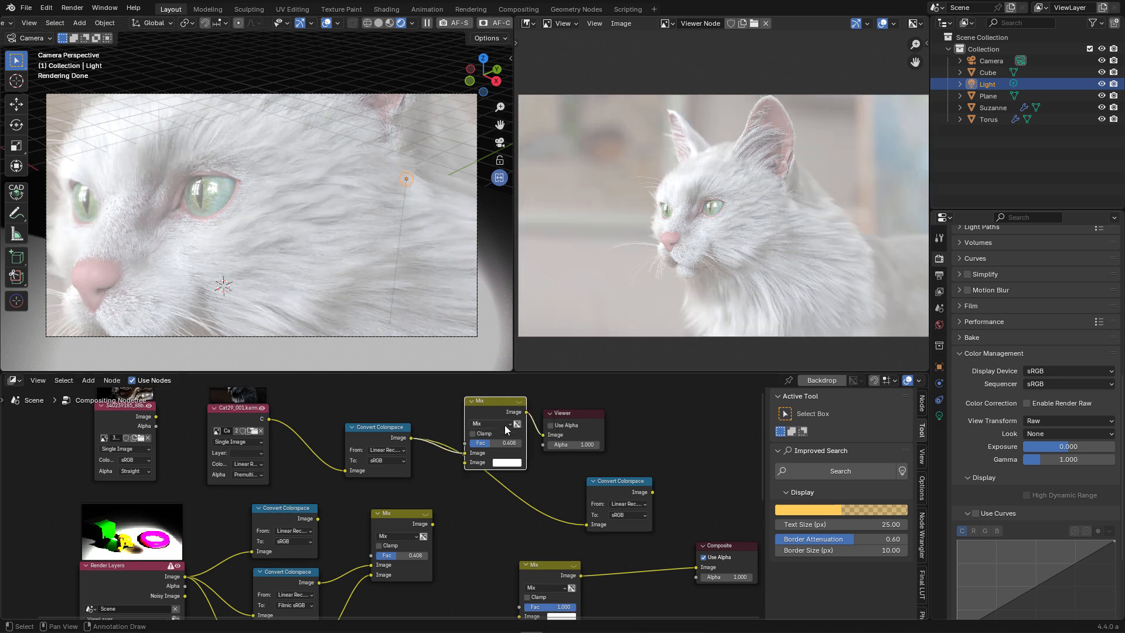
pyautogui.moveTo(432, 524); pyautogui.dragTo(724, 403)
pyautogui.moveTo(508, 401); pyautogui.dragTo(554, 400)
# Delete the extra node between the lower Cat29 image and its Convert Colorspace node while keeping the link.
pyautogui.scroll(-2, 454, 539)
pyautogui.moveTo(447, 556); pyautogui.dragTo(522, 509, button='middle')
pyautogui.click(441, 444)
pyautogui.hotkey('ctrl', 'x')
# Preview the lower Cat29 EXR image in the Viewer and place the Viewer below the existing conversion, leaving room between them.
pyautogui.click(270, 509)
pyautogui.keyDown('ctrl'); pyautogui.keyDown('shift'); pyautogui.click(268, 512); pyautogui.keyUp('shift'); pyautogui.keyUp('ctrl')
pyautogui.moveTo(377, 469); pyautogui.dragTo(536, 482)
pyautogui.scroll(6, 244, 515)
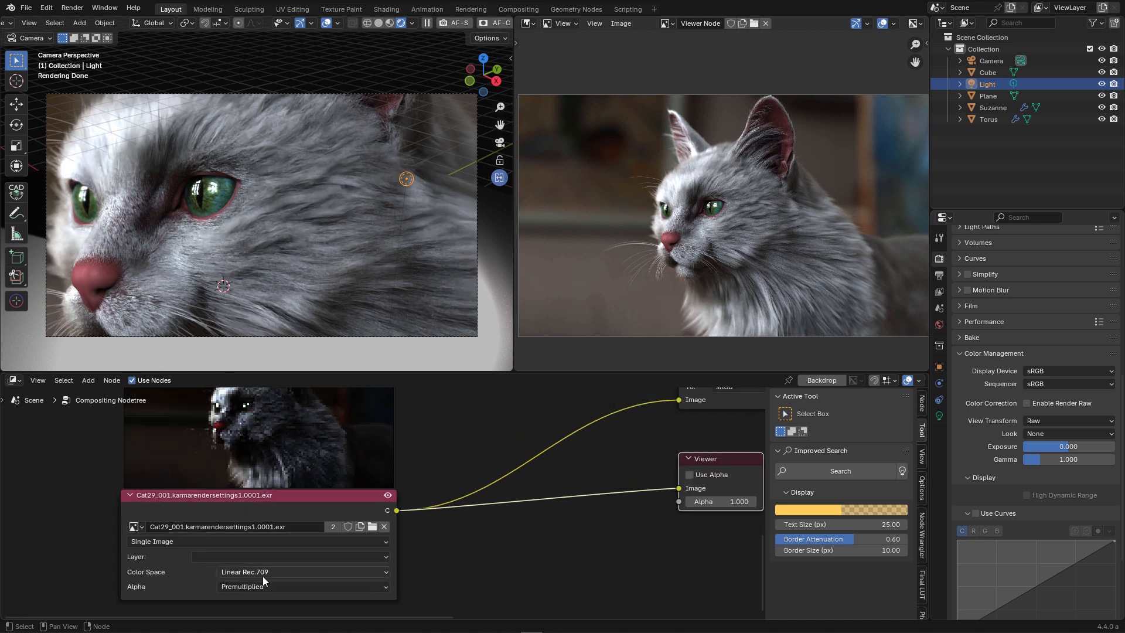
pyautogui.scroll(-2, 267, 573)
pyautogui.moveTo(586, 485); pyautogui.dragTo(512, 504, button='middle')
pyautogui.scroll(1, 505, 508)
pyautogui.moveTo(494, 515); pyautogui.dragTo(627, 509)
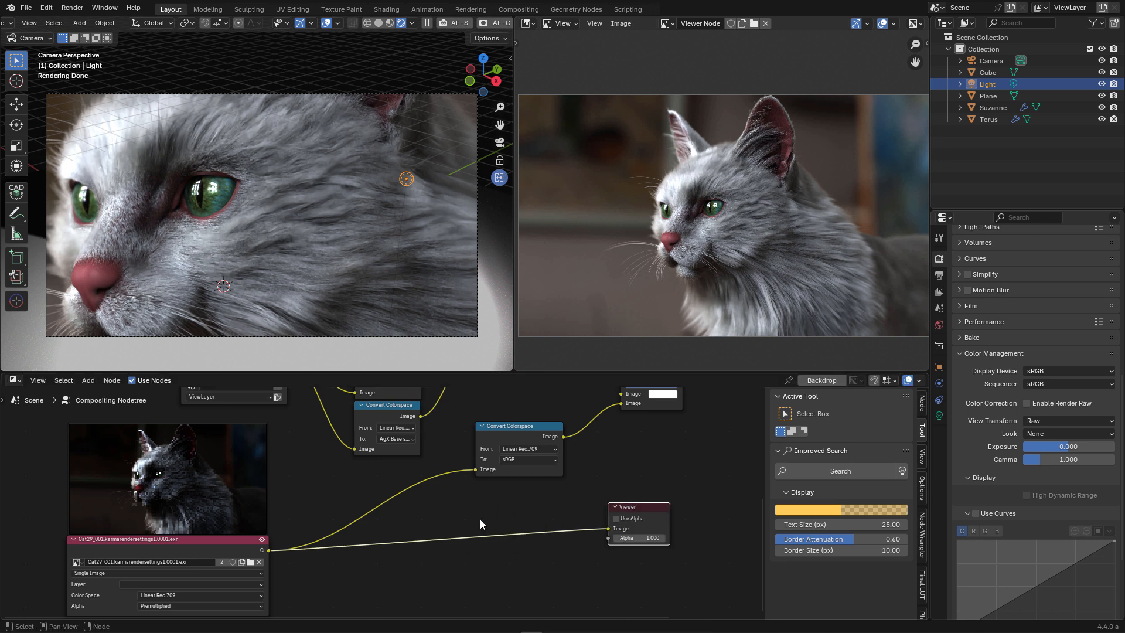
# Insert a Convert Colorspace node between the lower Cat29 image and the Viewer, converting to sRGB.
pyautogui.hotkey('shift', 'a')
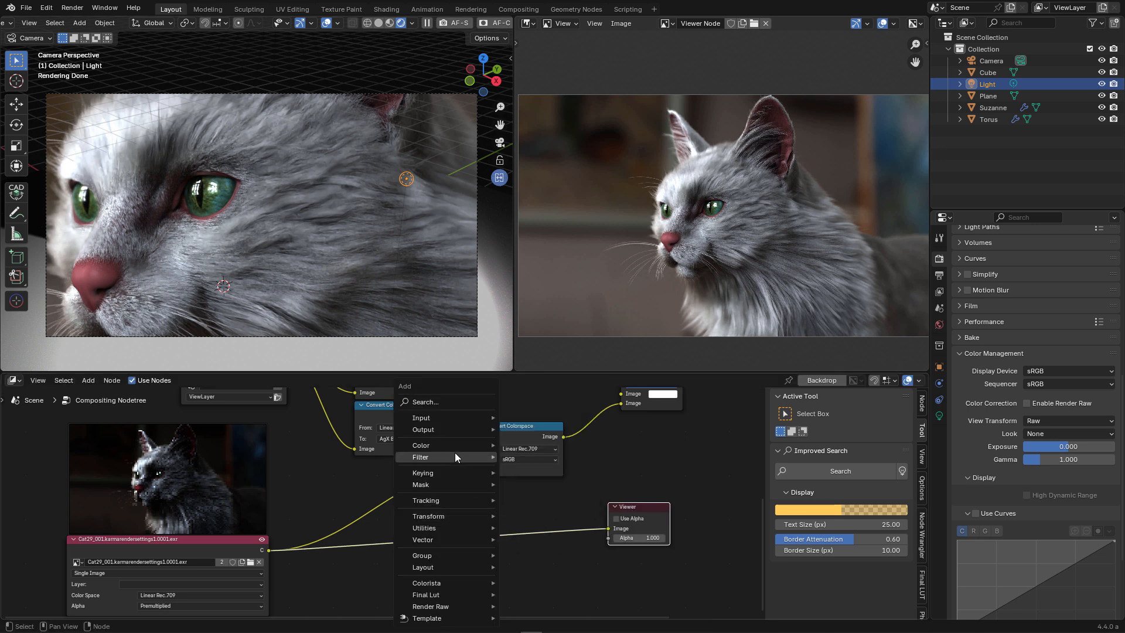
pyautogui.moveTo(461, 442)
pyautogui.click(545, 498)
pyautogui.click(452, 509)
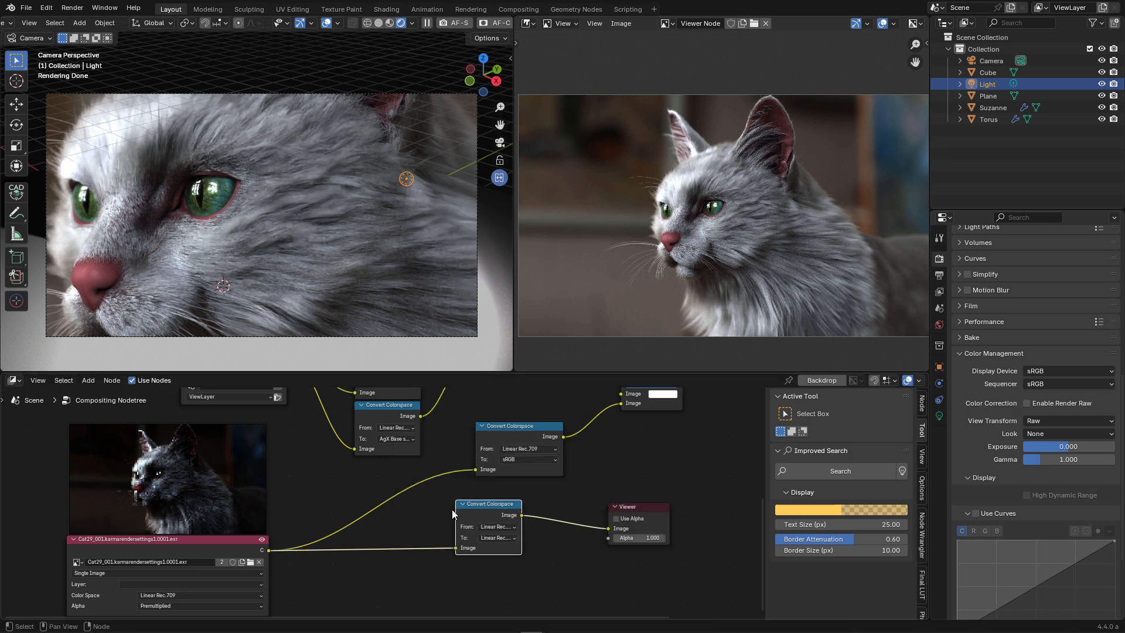
pyautogui.scroll(1, 492, 533)
pyautogui.click(505, 543)
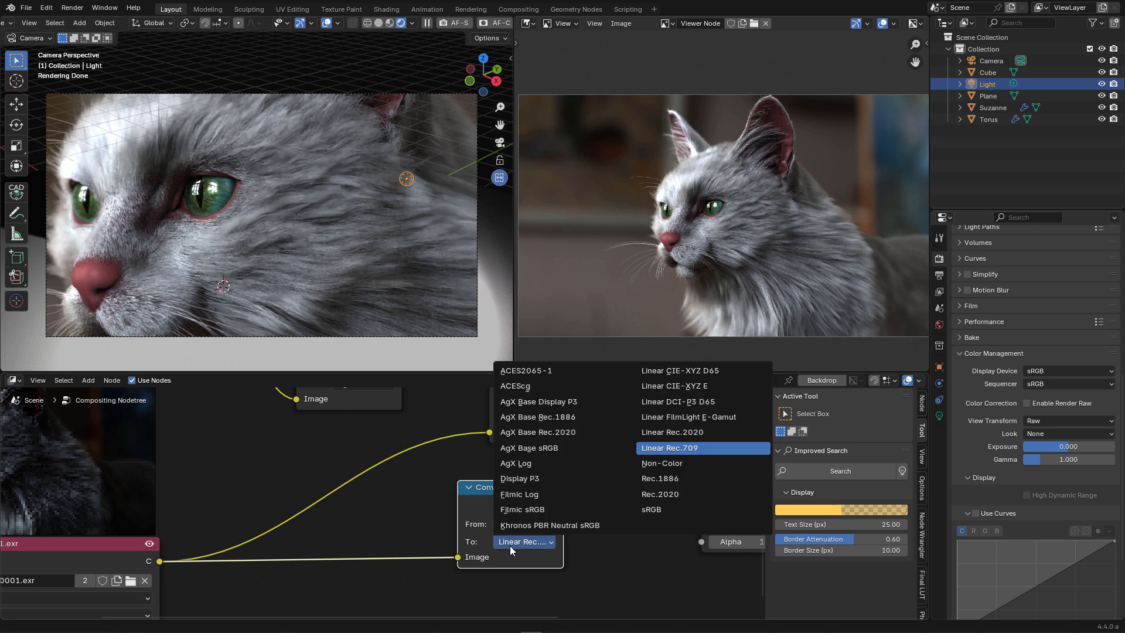
pyautogui.click(661, 509)
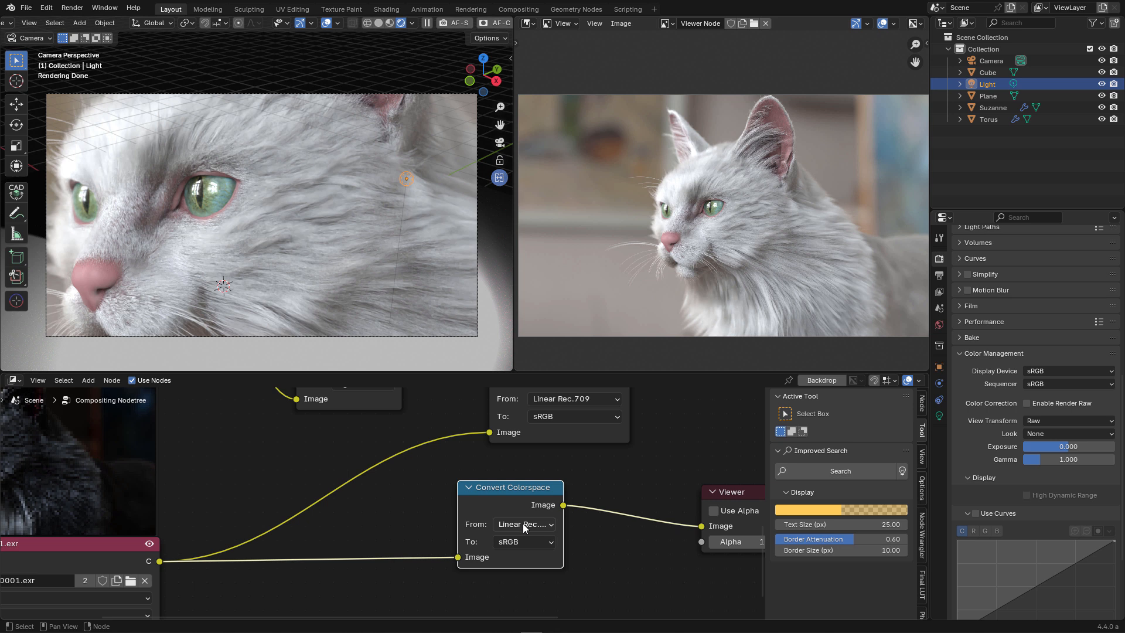
# Compare AgX Base sRGB, Filmic Log and Filmic sRGB as the cat conversion's target space, ending back on sRGB.
pyautogui.click(520, 542)
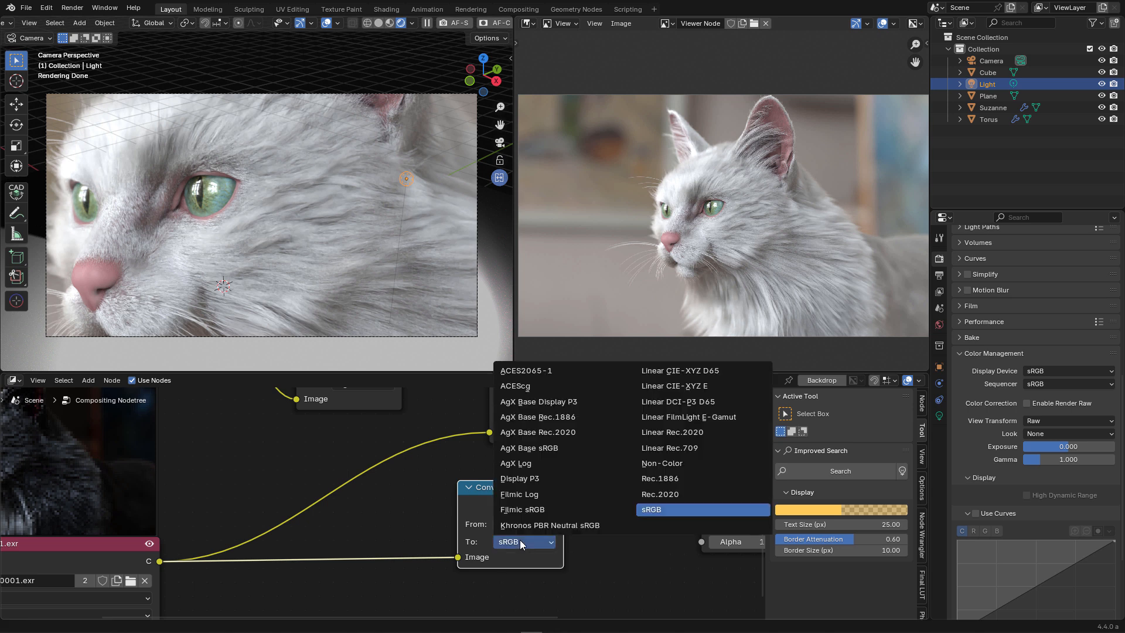
pyautogui.click(543, 449)
pyautogui.click(526, 542)
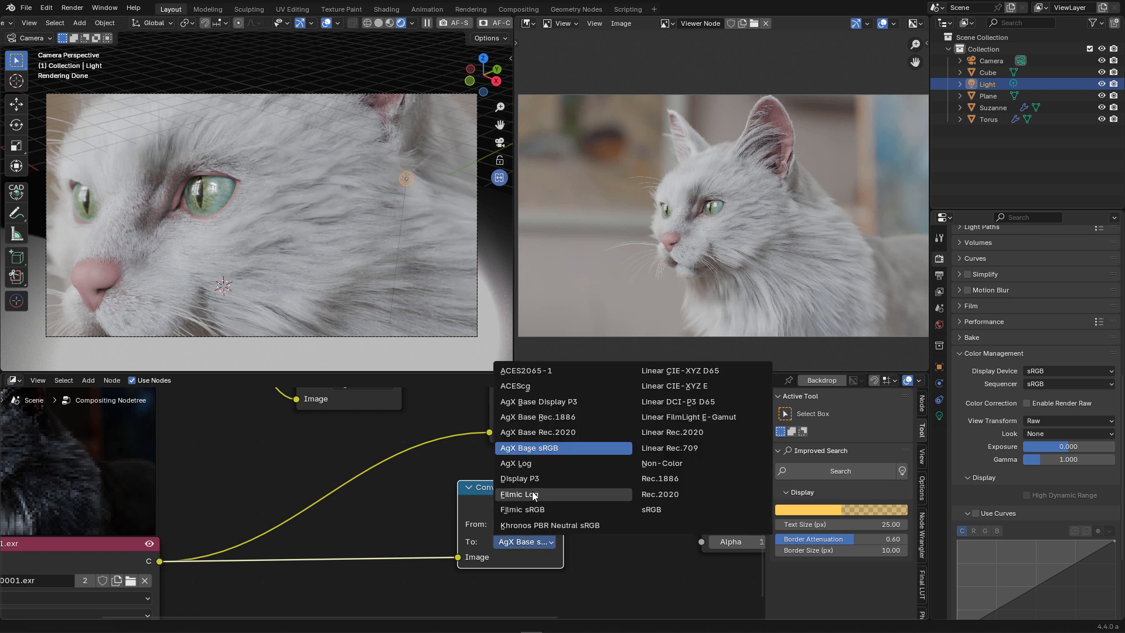
pyautogui.click(533, 495)
pyautogui.click(526, 542)
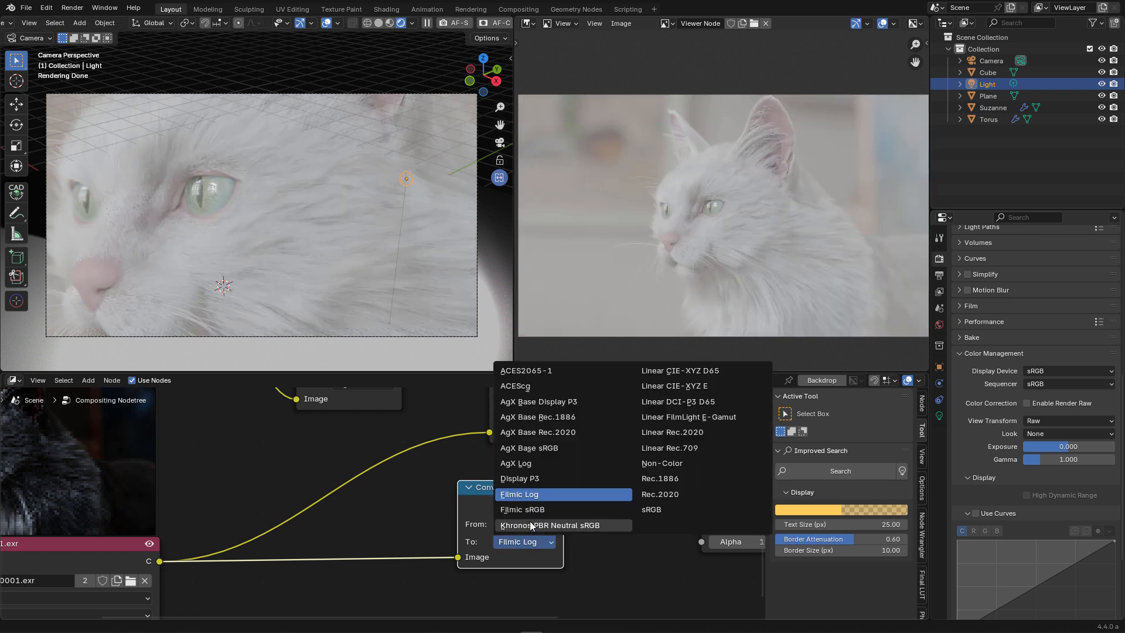
pyautogui.click(528, 509)
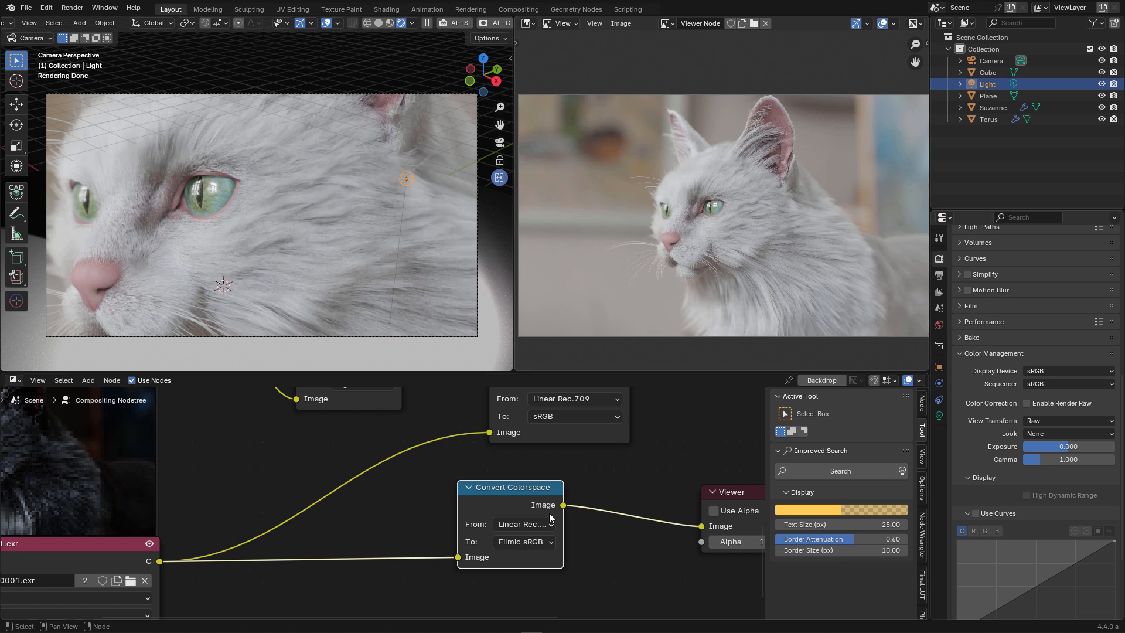
pyautogui.click(524, 541)
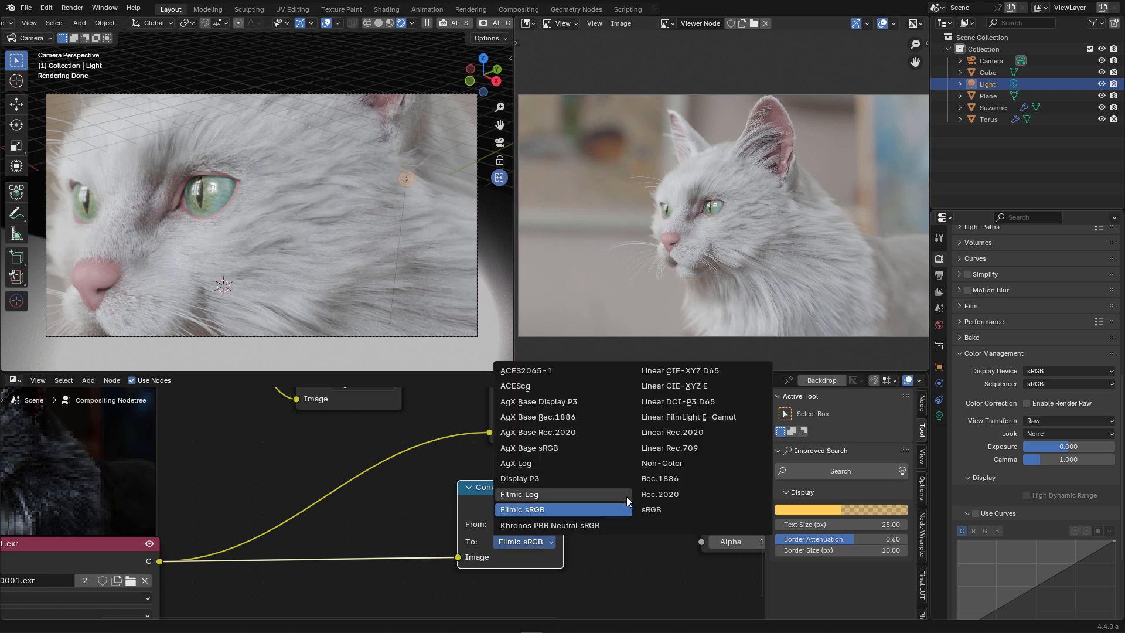
pyautogui.click(651, 510)
# Move the Viewer below the Composite node, bring the duplicated Mix node down beside it, and link that Mix to the Viewer.
pyautogui.scroll(-5, 570, 447)
pyautogui.moveTo(569, 447); pyautogui.dragTo(357, 574, button='middle')
pyautogui.scroll(-3, 508, 517)
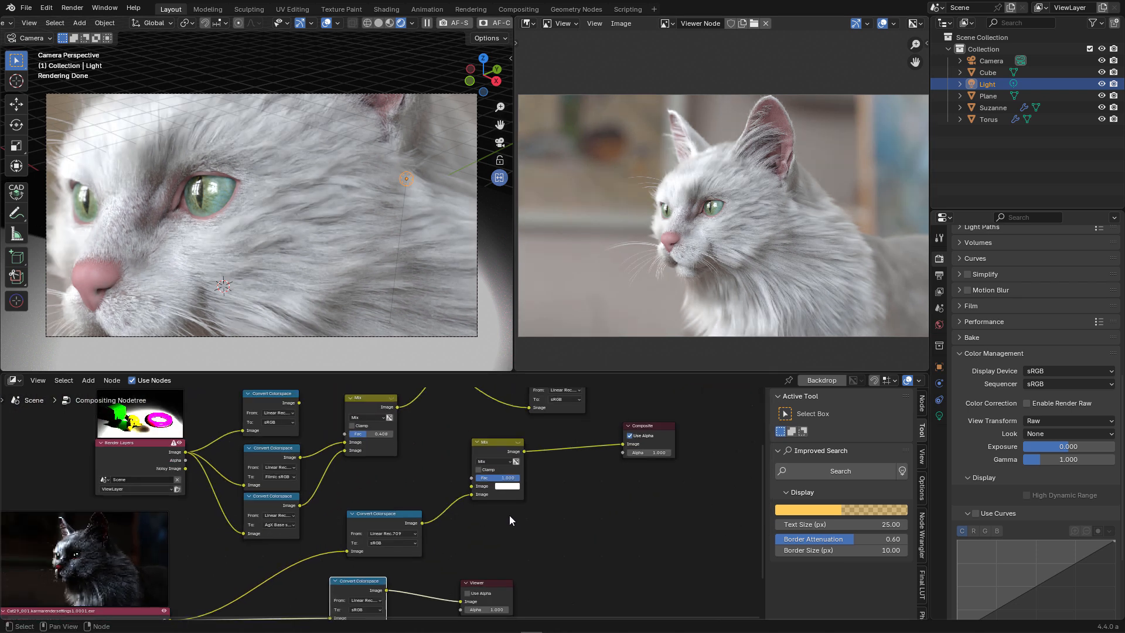
pyautogui.moveTo(490, 587); pyautogui.dragTo(669, 506)
pyautogui.moveTo(553, 502); pyautogui.dragTo(553, 553, button='middle')
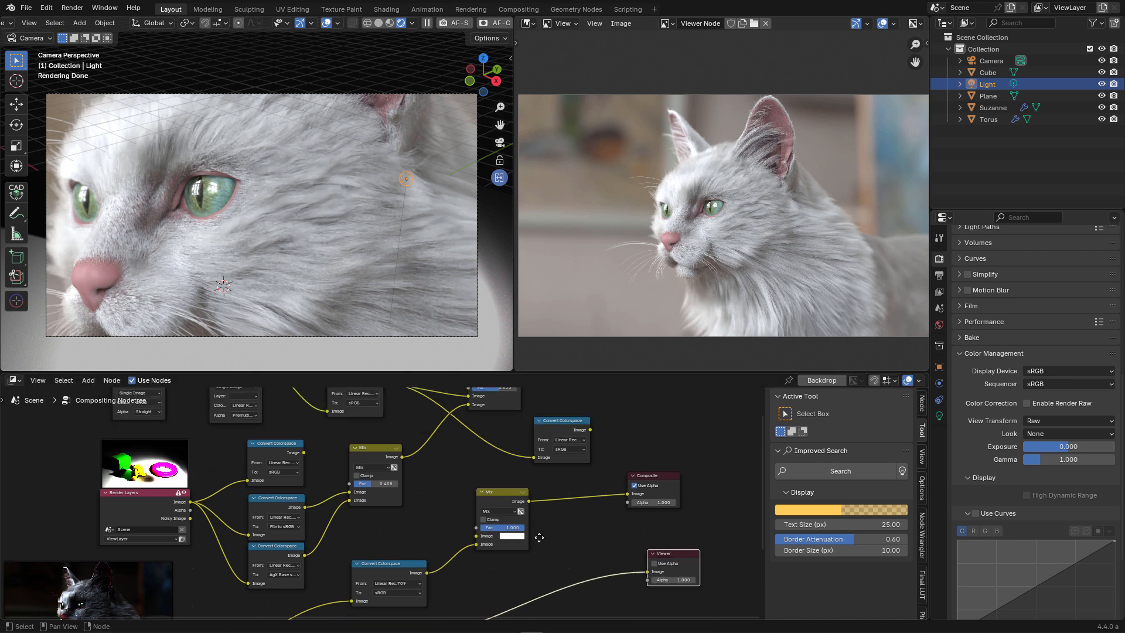
pyautogui.scroll(-2, 428, 472)
pyautogui.moveTo(514, 406); pyautogui.dragTo(536, 444, button='middle')
pyautogui.moveTo(500, 431); pyautogui.dragTo(560, 576)
pyautogui.keyDown('ctrl'); pyautogui.keyDown('shift'); pyautogui.click(577, 546); pyautogui.keyUp('shift'); pyautogui.keyUp('ctrl')
# Set the Fac of the Mix node feeding the Viewer to 0.000.
pyautogui.moveTo(719, 543); pyautogui.dragTo(654, 449, button='middle')
pyautogui.scroll(7, 586, 490)
pyautogui.moveTo(497, 473); pyautogui.dragTo(440, 477)
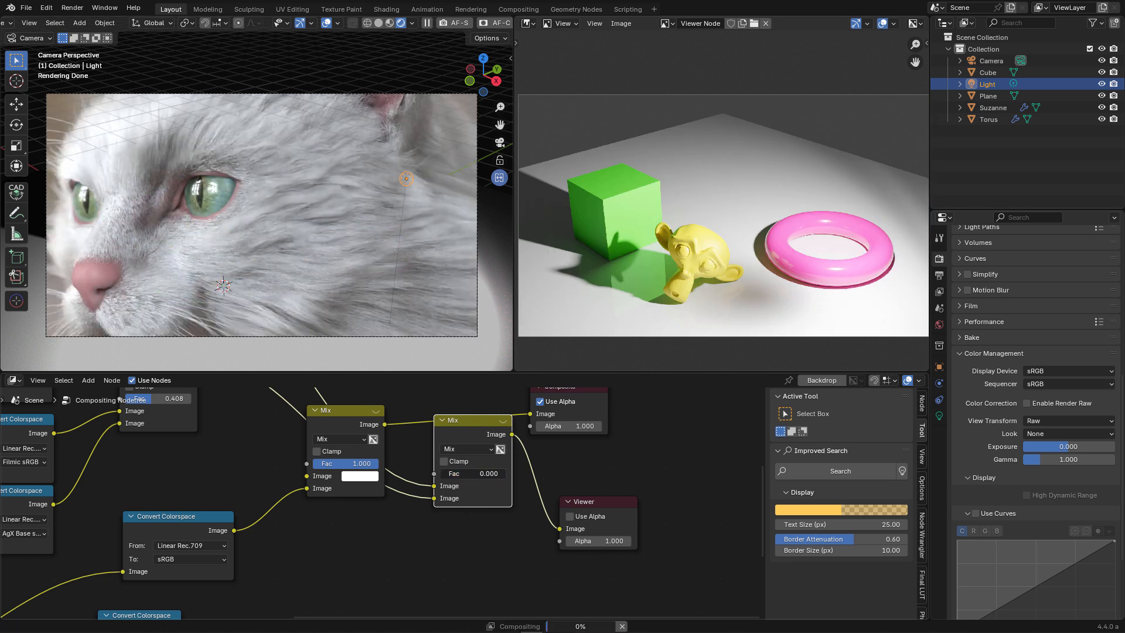
# Move the 340239185 cat photo node beneath the Mix node feeding the Viewer and shift the Viewer farther away from it.
pyautogui.scroll(-4, 442, 504)
pyautogui.moveTo(441, 526); pyautogui.dragTo(473, 397, button='middle')
pyautogui.scroll(-1, 466, 479)
pyautogui.scroll(-1, 467, 480)
pyautogui.moveTo(448, 495); pyautogui.dragTo(453, 444, button='middle')
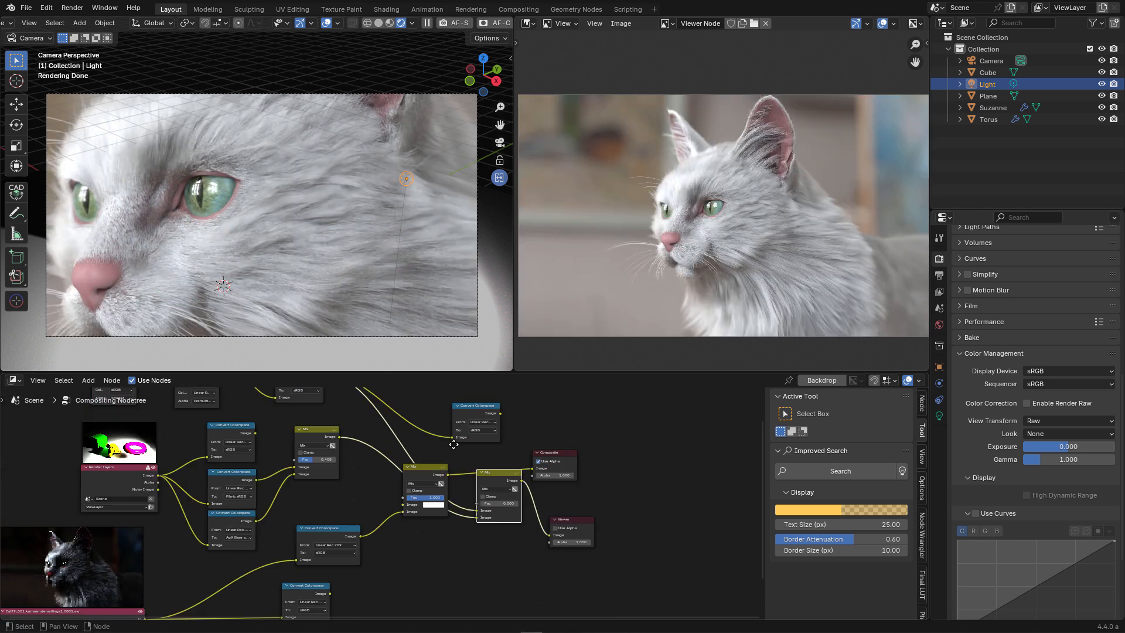
pyautogui.moveTo(237, 486); pyautogui.dragTo(236, 585, button='middle')
pyautogui.moveTo(117, 466); pyautogui.dragTo(637, 564)
pyautogui.moveTo(571, 604); pyautogui.dragTo(507, 510, button='middle')
pyautogui.moveTo(514, 529); pyautogui.dragTo(709, 499)
pyautogui.moveTo(577, 464); pyautogui.dragTo(455, 549)
pyautogui.scroll(2, 455, 550)
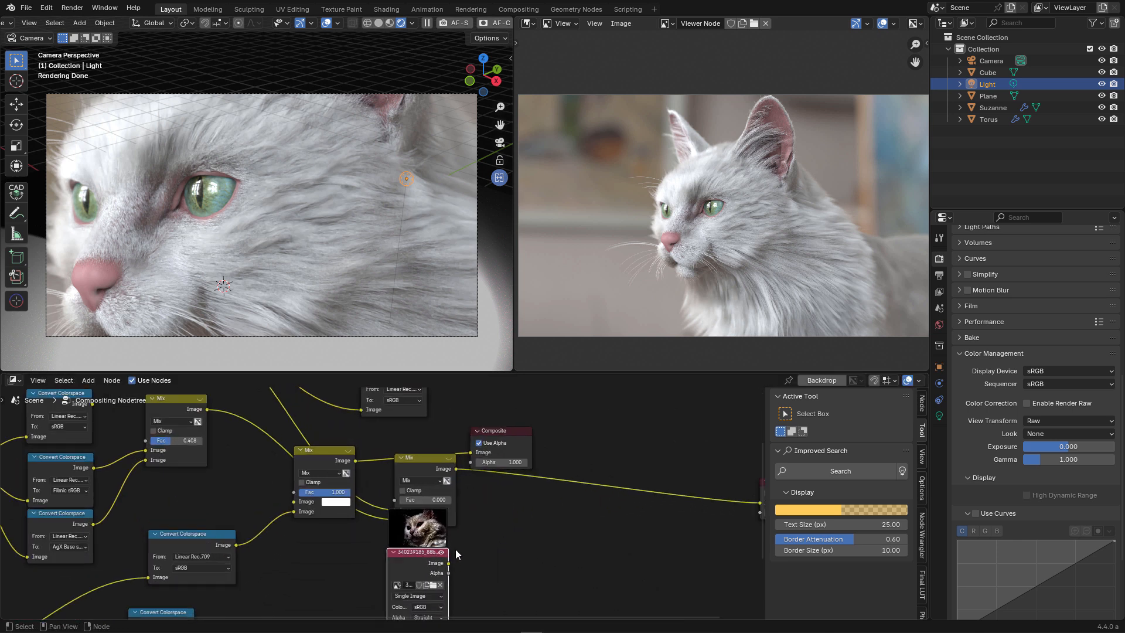
pyautogui.moveTo(498, 539); pyautogui.dragTo(415, 544, button='middle')
pyautogui.moveTo(375, 550); pyautogui.dragTo(378, 563)
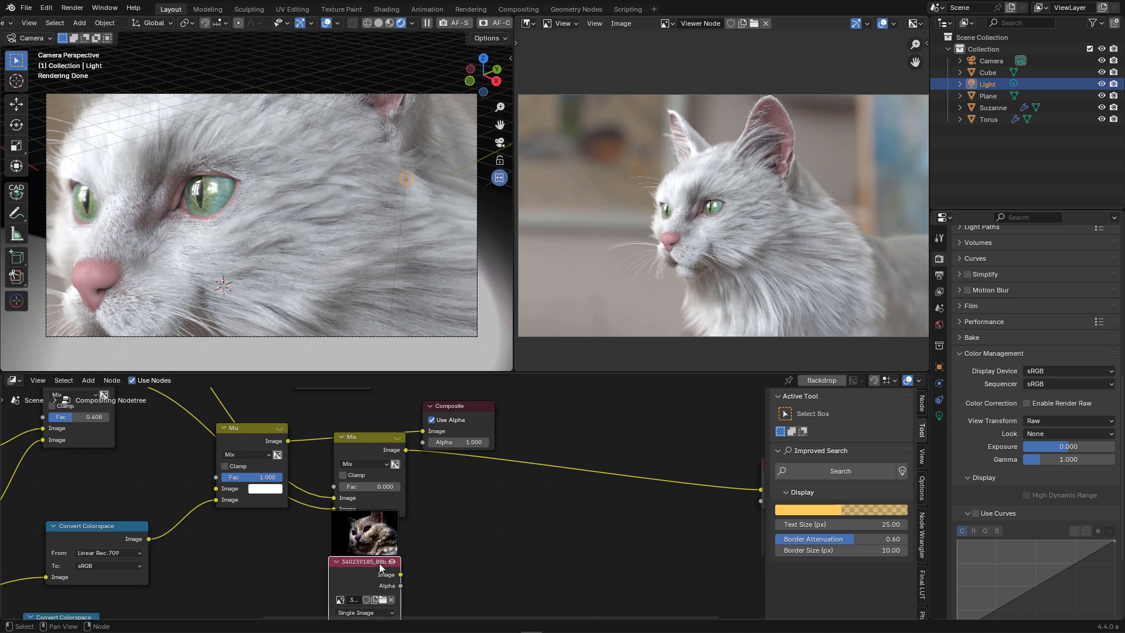
# Duplicate the Mix node onto the Viewer link, feed the cat photo into its second Image input, and set its Fac to 1.000.
pyautogui.moveTo(394, 448); pyautogui.dragTo(652, 451)
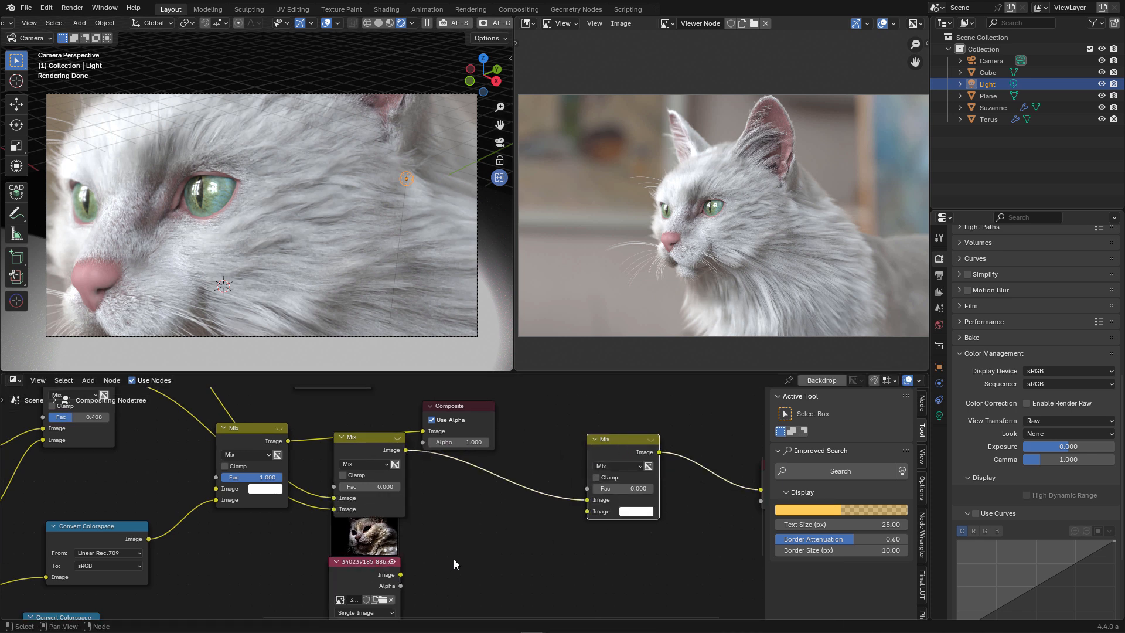
pyautogui.moveTo(400, 575); pyautogui.dragTo(680, 490)
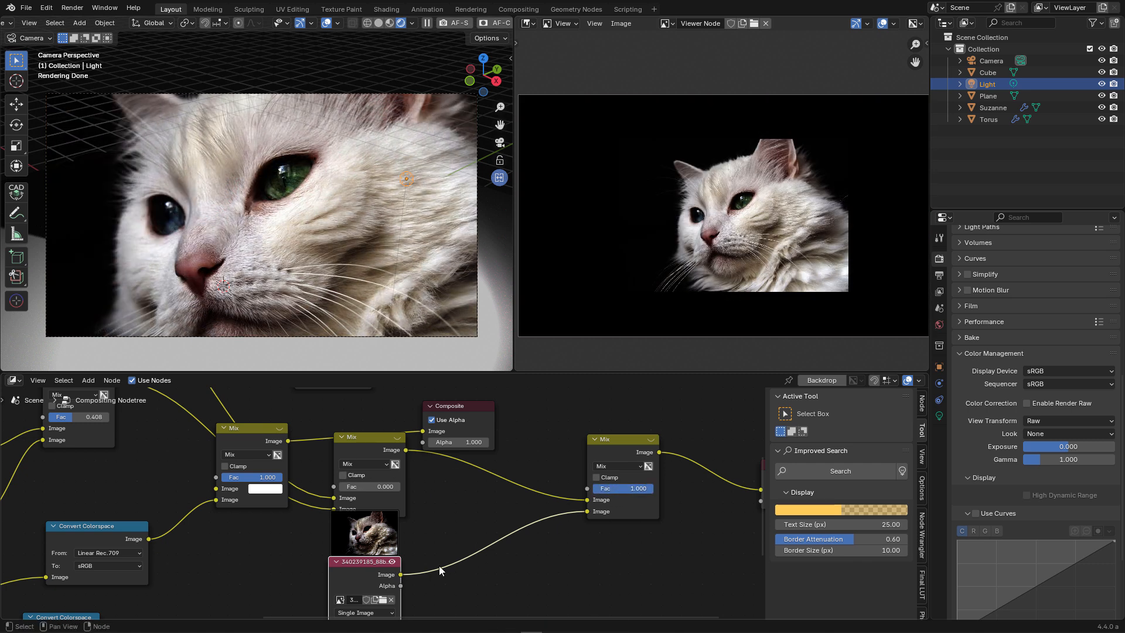
# Insert a Convert Colorspace node between the cat photo and the last Mix node's second Image input, converting to sRGB.
pyautogui.moveTo(439, 565); pyautogui.dragTo(444, 518, button='middle')
pyautogui.hotkey('shift', 'a')
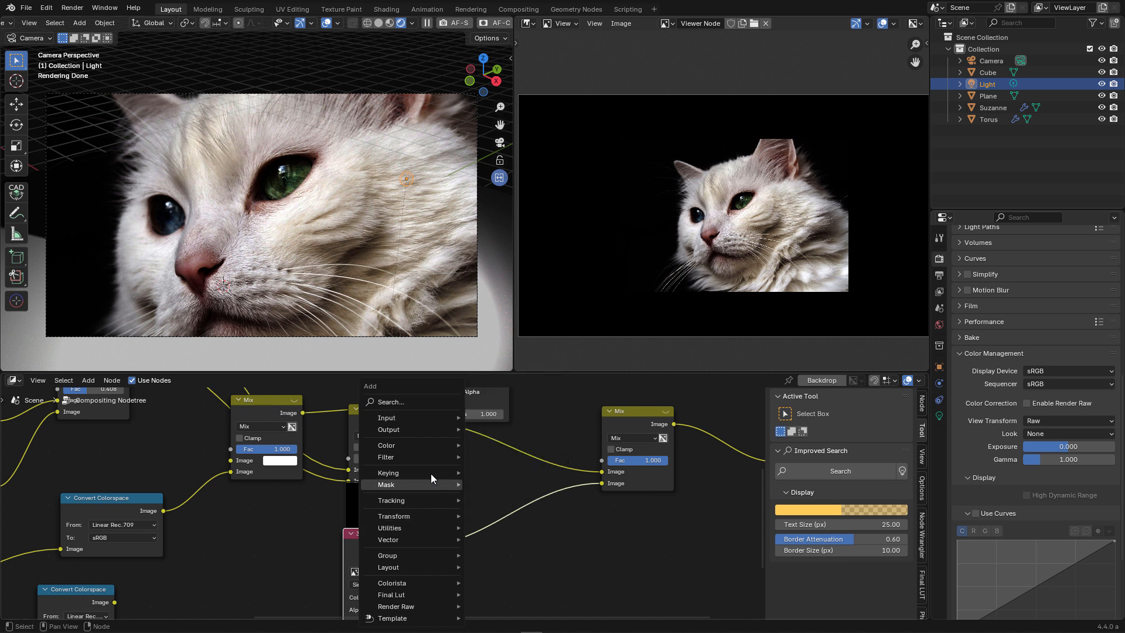
pyautogui.moveTo(429, 443)
pyautogui.click(520, 499)
pyautogui.click(507, 533)
pyautogui.click(529, 533)
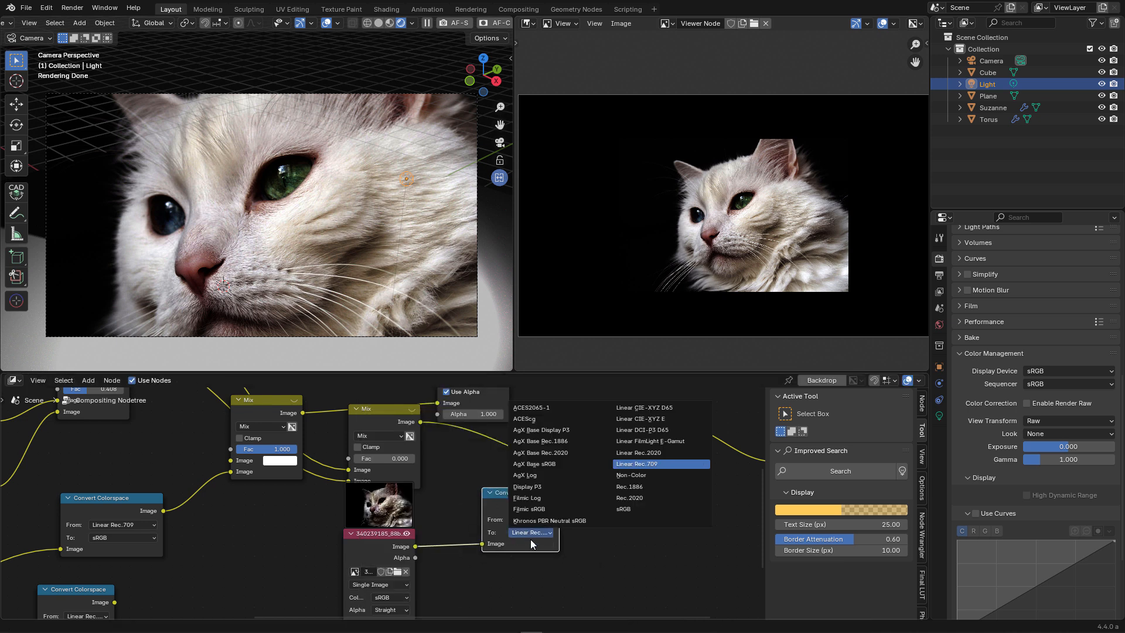
pyautogui.click(639, 508)
pyautogui.moveTo(612, 530); pyautogui.dragTo(458, 573, button='middle')
pyautogui.scroll(2, 497, 508)
pyautogui.moveTo(498, 504)
pyautogui.mouseDown()
pyautogui.moveTo(451, 504)
pyautogui.moveTo(514, 503)
pyautogui.mouseUp()
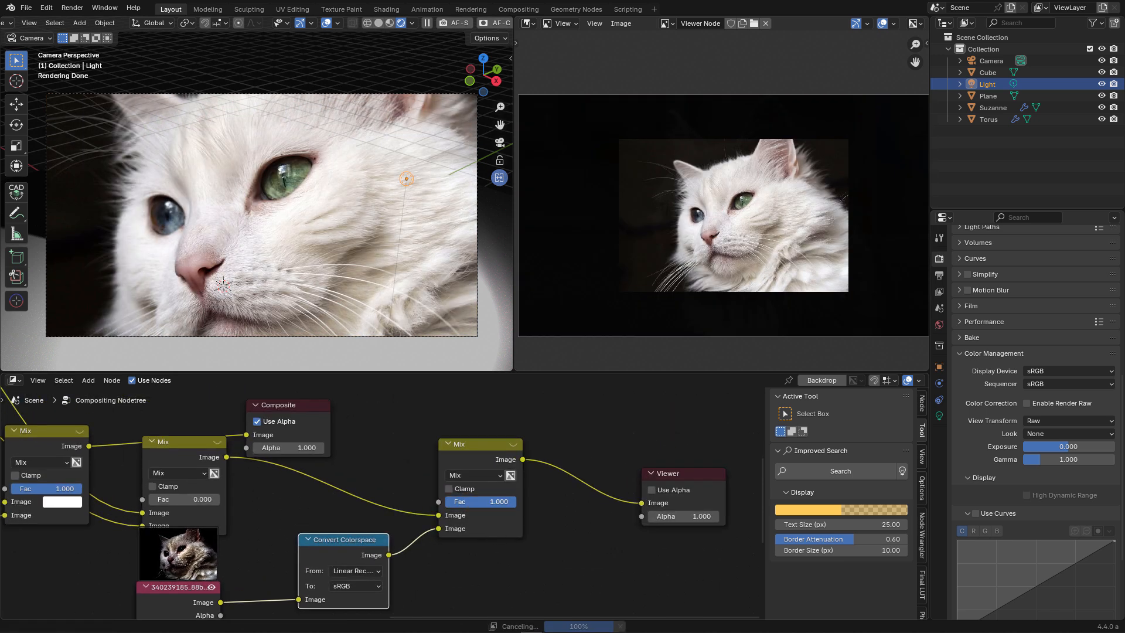
# Shift the Viewer farther from the last Mix node, move the Composite node above it, and link that Mix to the Composite.
pyautogui.moveTo(575, 540); pyautogui.dragTo(555, 541, button='middle')
pyautogui.moveTo(642, 473); pyautogui.dragTo(687, 455)
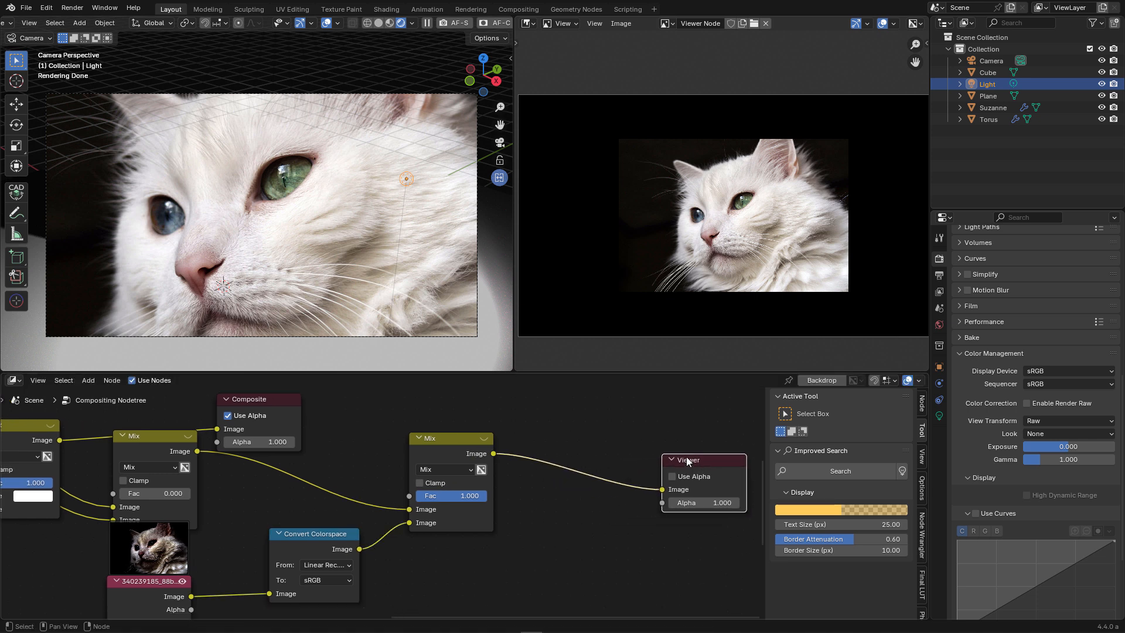
pyautogui.scroll(-3, 575, 438)
pyautogui.moveTo(384, 437); pyautogui.dragTo(625, 426)
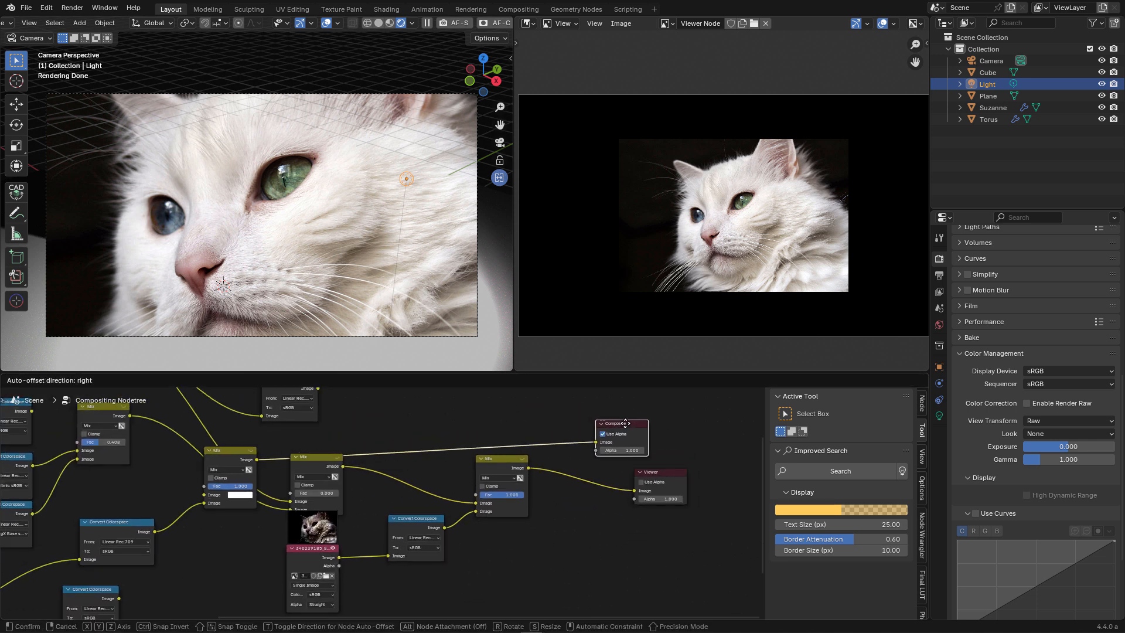
pyautogui.moveTo(529, 467); pyautogui.dragTo(640, 428)
pyautogui.scroll(2, 590, 455)
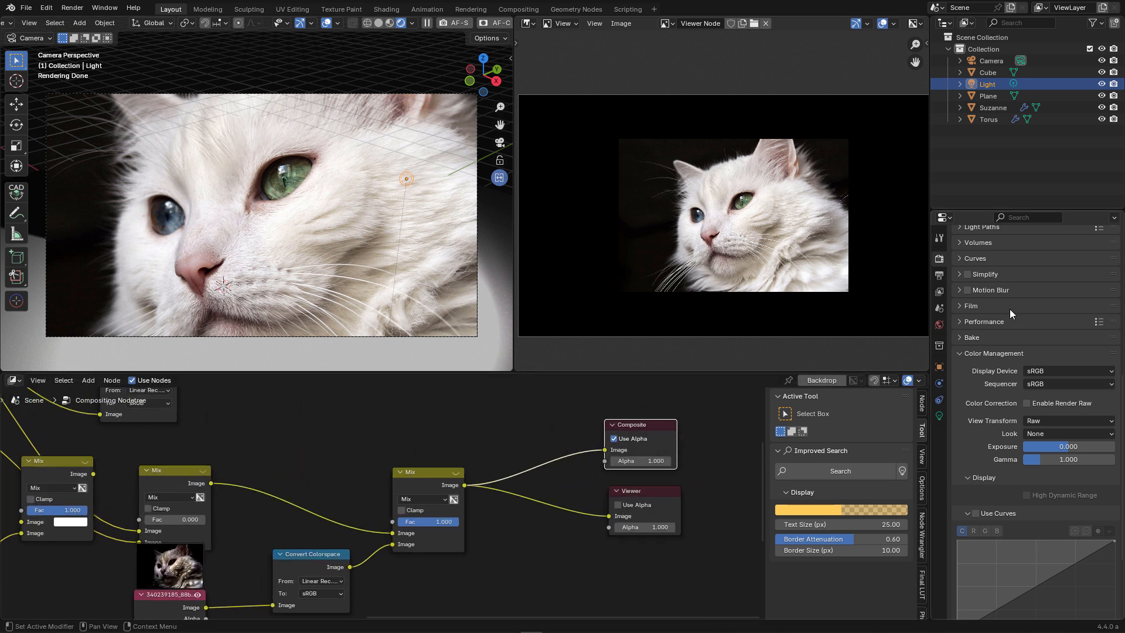
# Set the scene's output file format to FFmpeg Video and expand the output's Color Management settings.
pyautogui.scroll(5, 1010, 308)
pyautogui.click(939, 275)
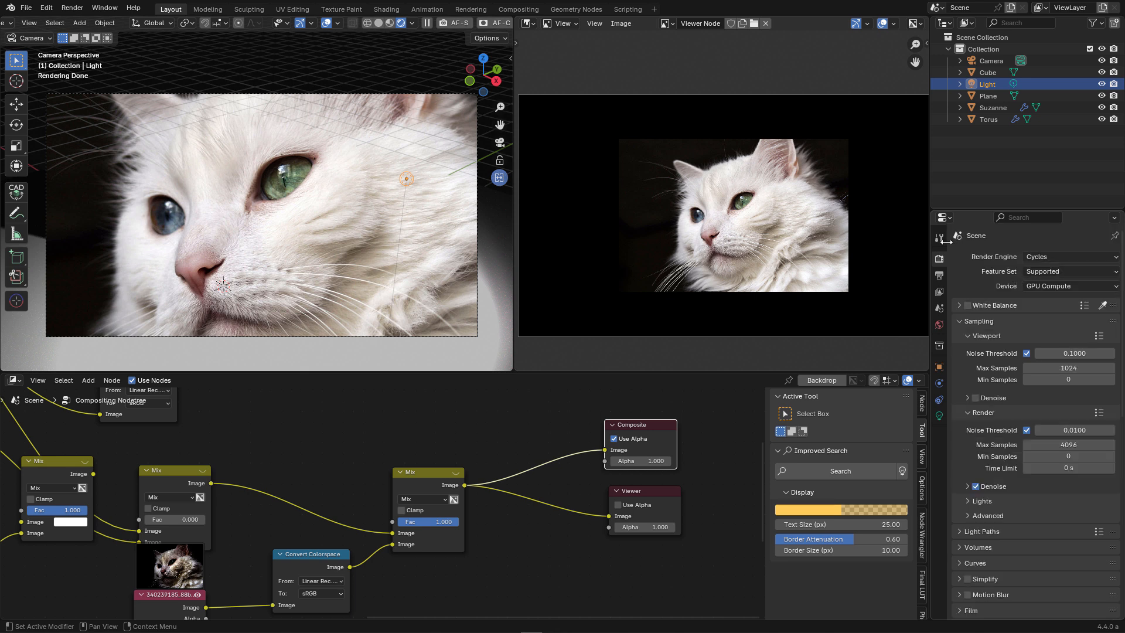
pyautogui.click(940, 291)
pyautogui.click(938, 274)
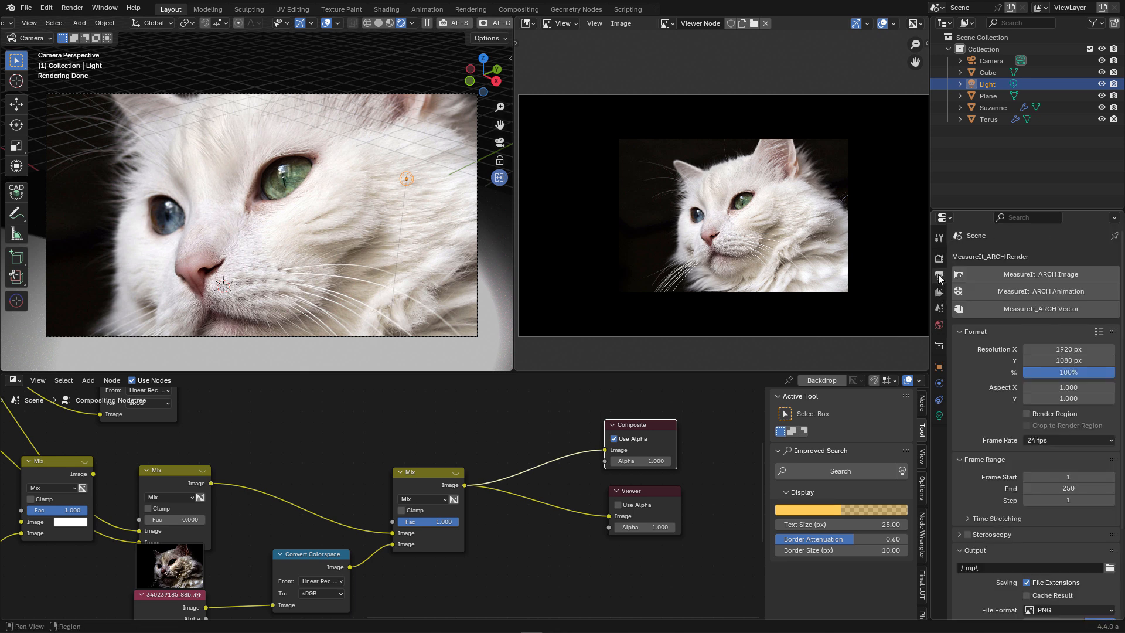
pyautogui.scroll(-3, 1004, 387)
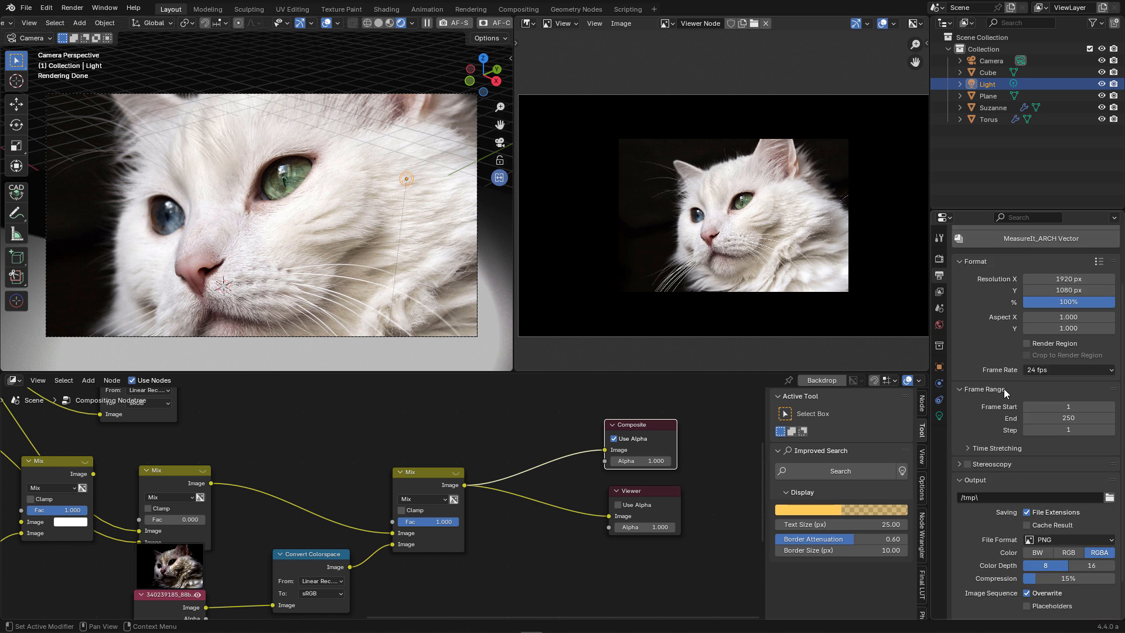
pyautogui.scroll(-2, 1003, 389)
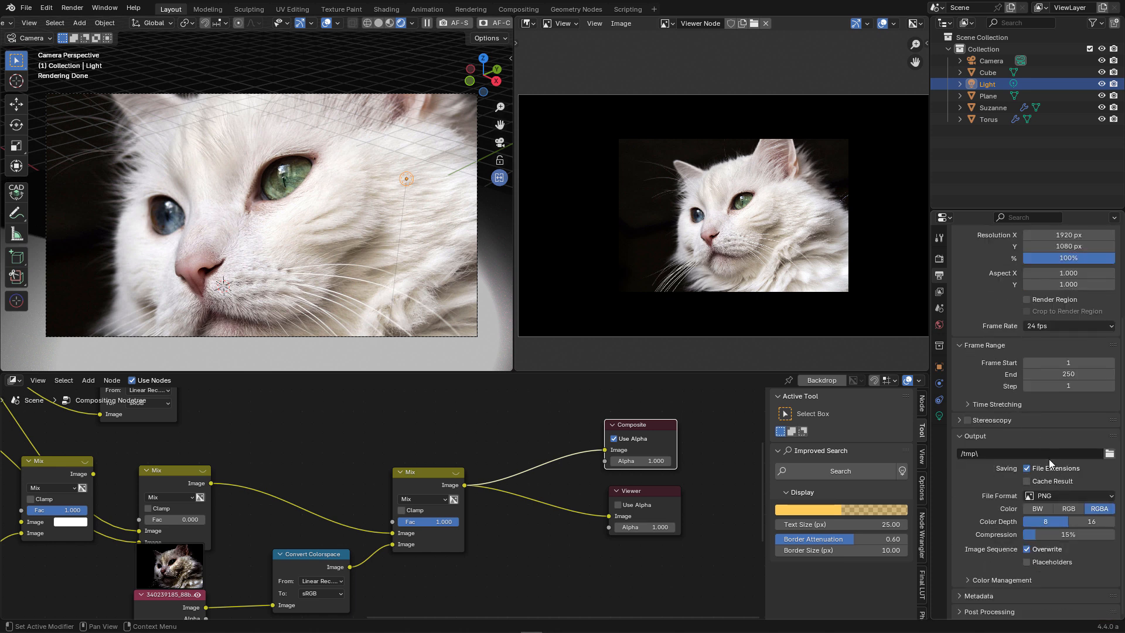
pyautogui.click(1091, 496)
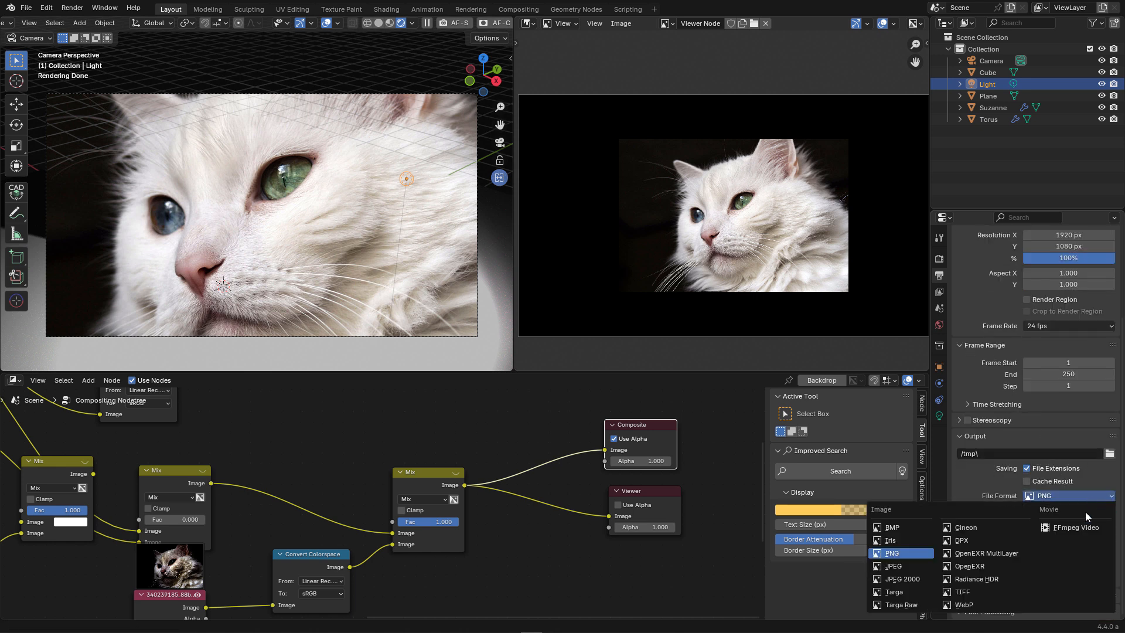
pyautogui.click(1076, 528)
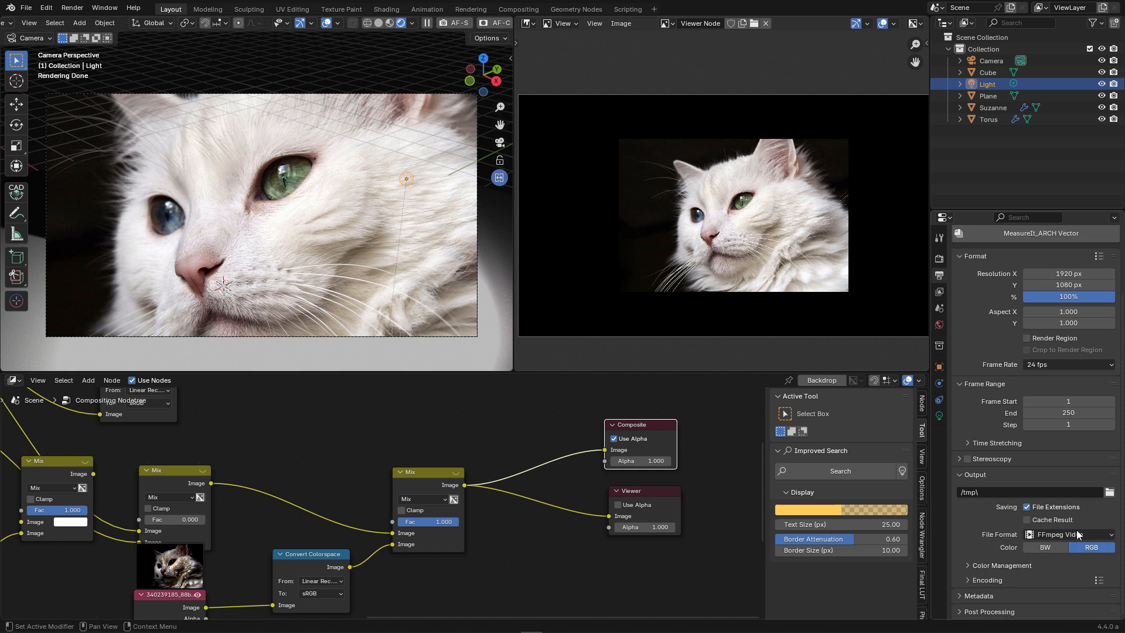
pyautogui.click(982, 565)
pyautogui.scroll(-5, 982, 531)
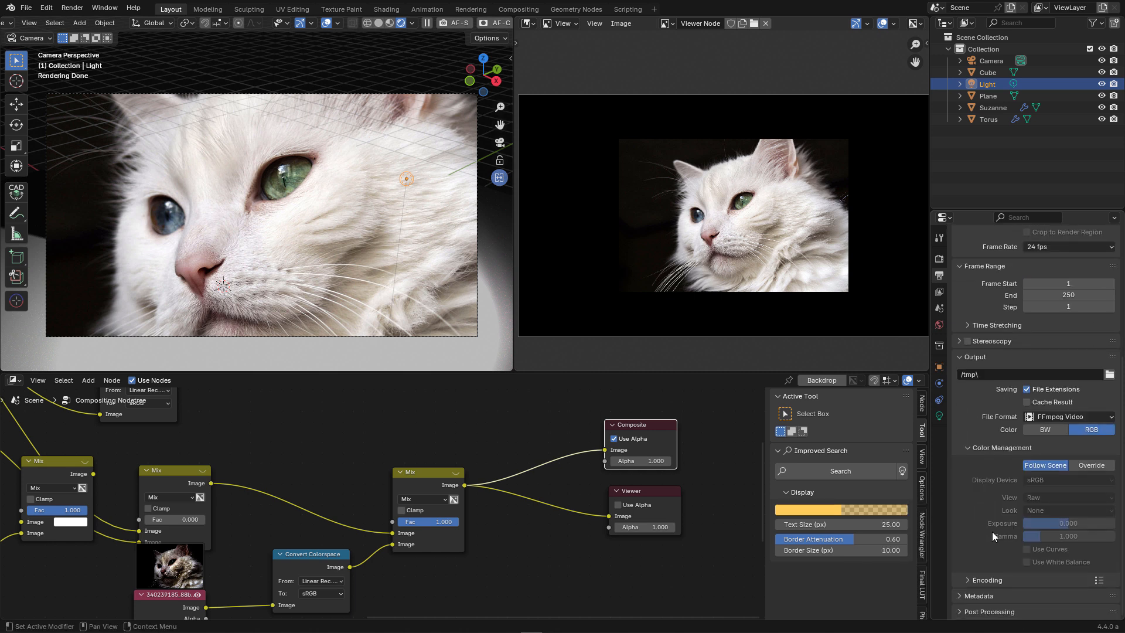
# Expand the output's Encoding settings and set the video Output Quality to Lossless.
pyautogui.click(992, 582)
pyautogui.click(1056, 531)
pyautogui.click(1056, 530)
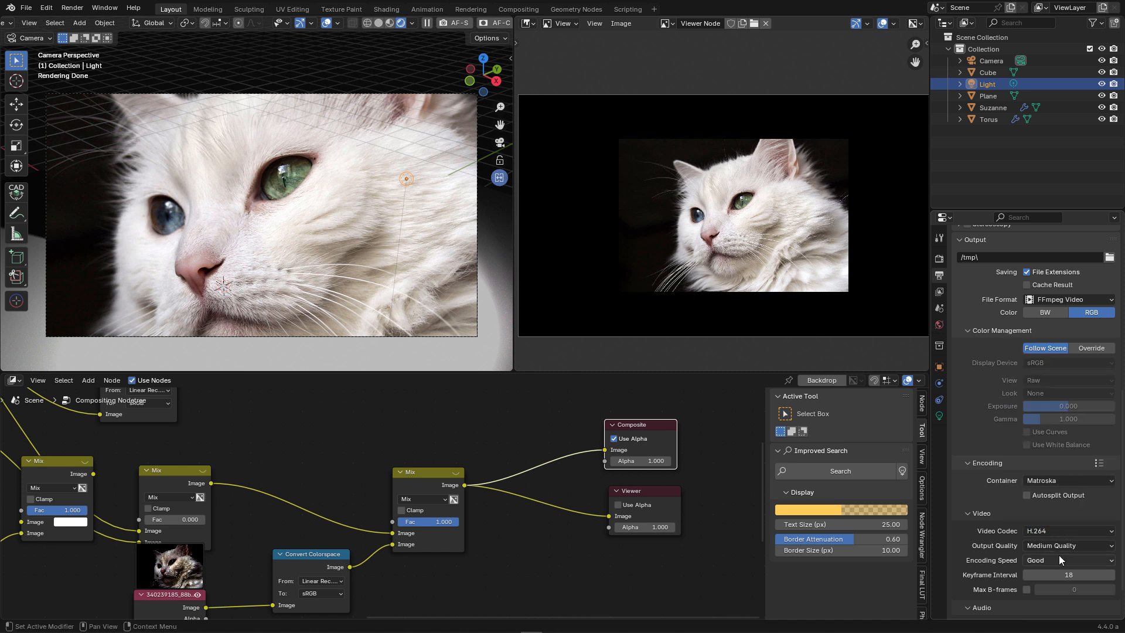
pyautogui.click(1060, 546)
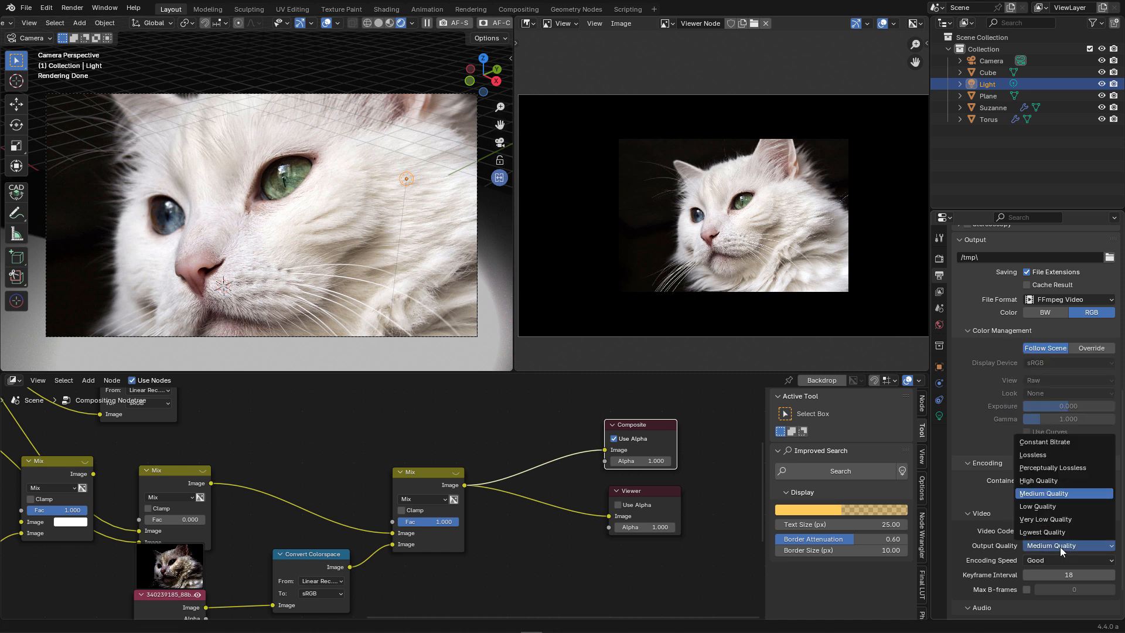
pyautogui.click(1052, 452)
pyautogui.scroll(-2, 1047, 519)
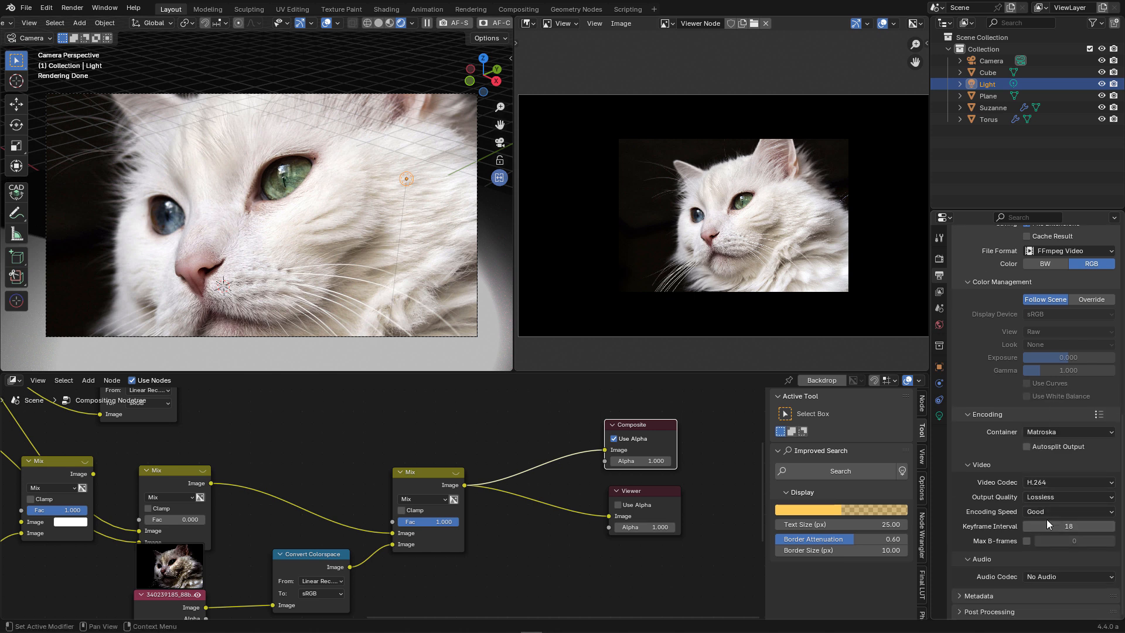
# Set the video encoding's Keyframe Interval to 1.
pyautogui.doubleClick(1046, 519)
pyautogui.write('1')
pyautogui.press('Return')
pyautogui.scroll(2, 988, 416)
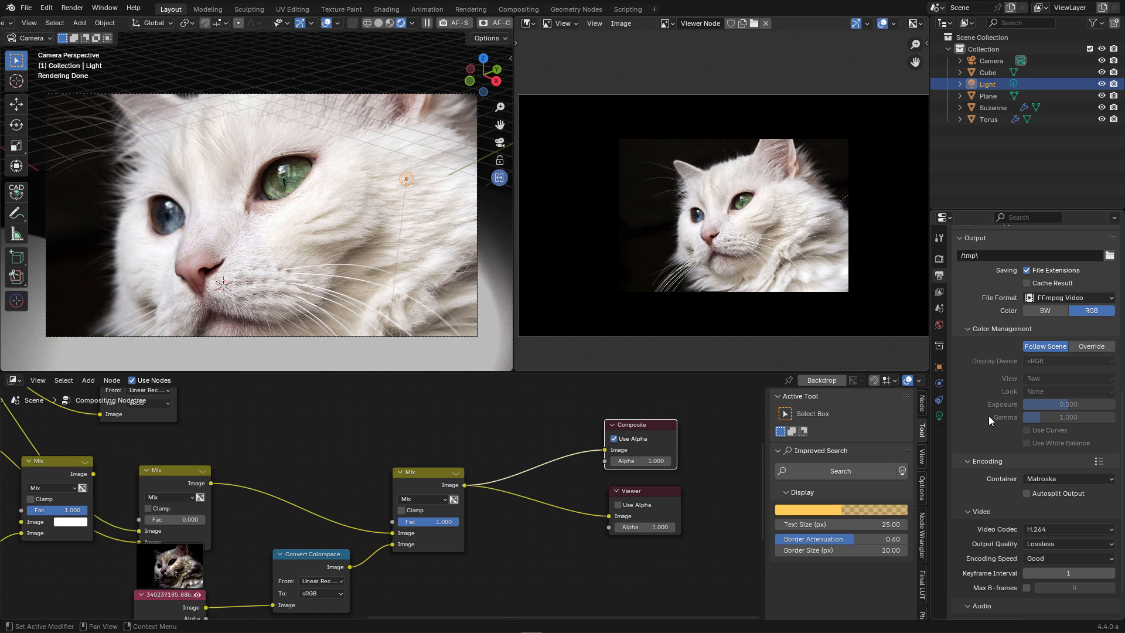
pyautogui.scroll(-2, 452, 556)
# Start adding a node from the Color category to the compositor, near the cat photo's Convert Colorspace node.
pyautogui.moveTo(452, 556); pyautogui.dragTo(575, 542, button='middle')
pyautogui.hotkey('shift', 'a')
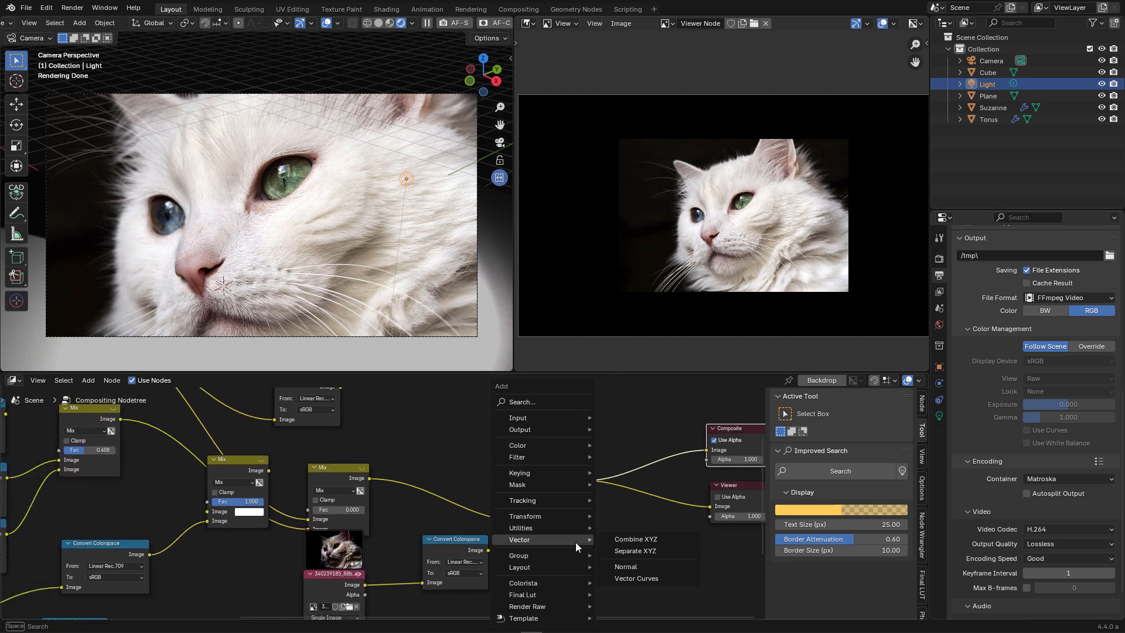
pyautogui.moveTo(562, 444)
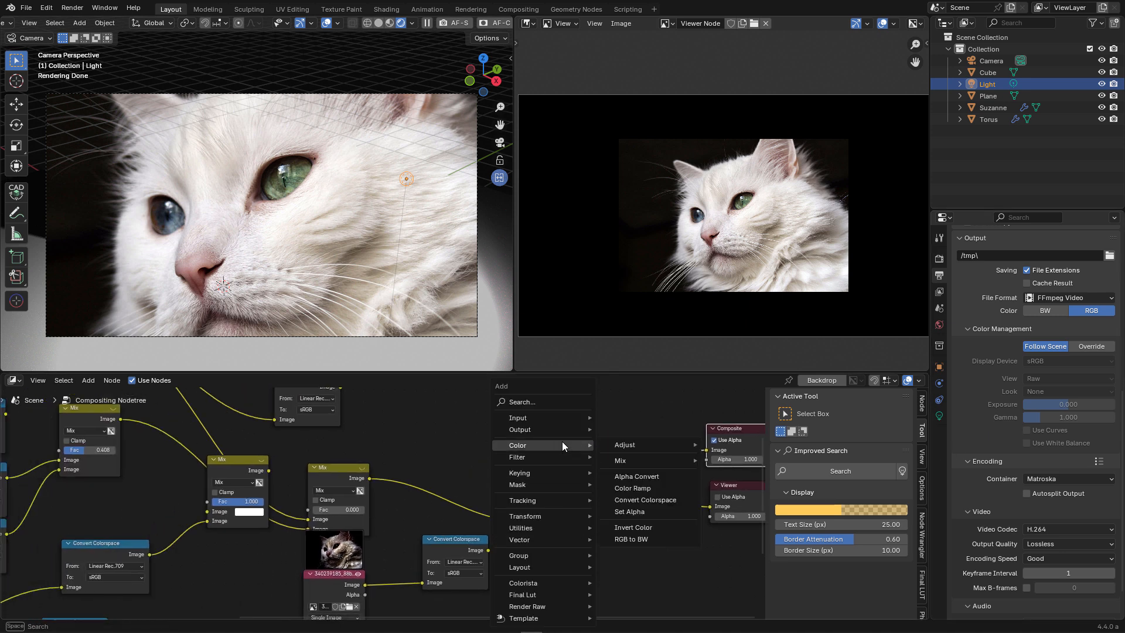